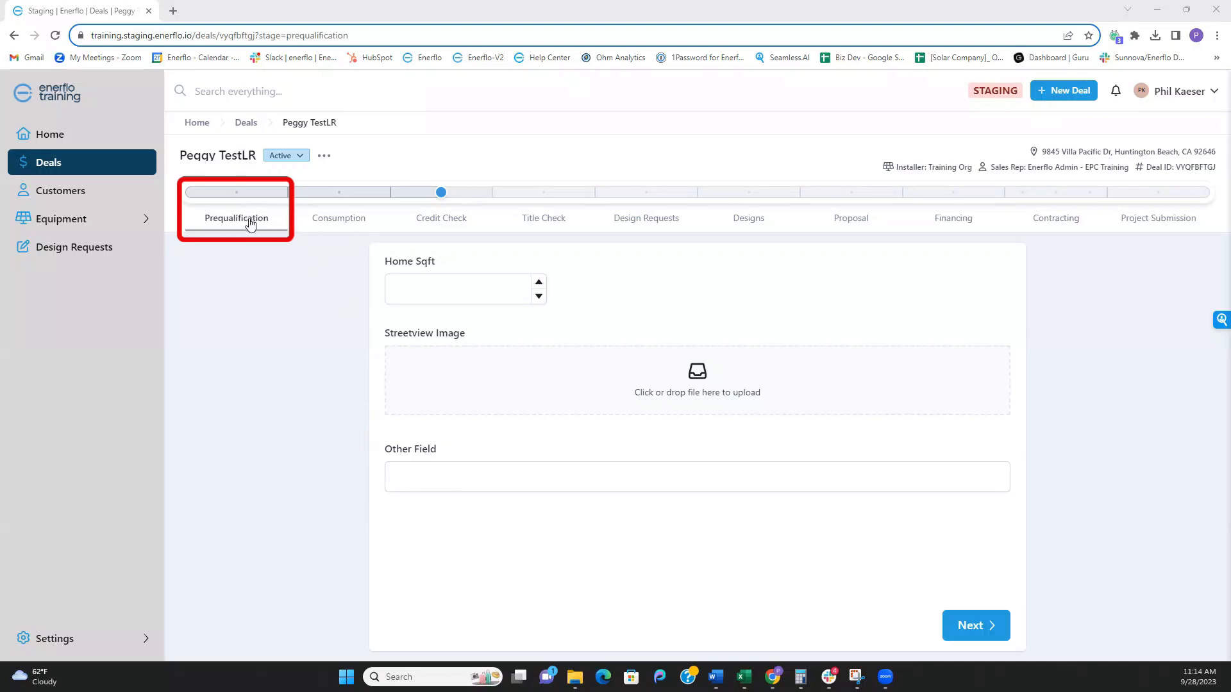
- On the Consumption stage, review the Default Consumption Profile (6,894.1 kWh annual usage) and close it unchanged
click(338, 229)
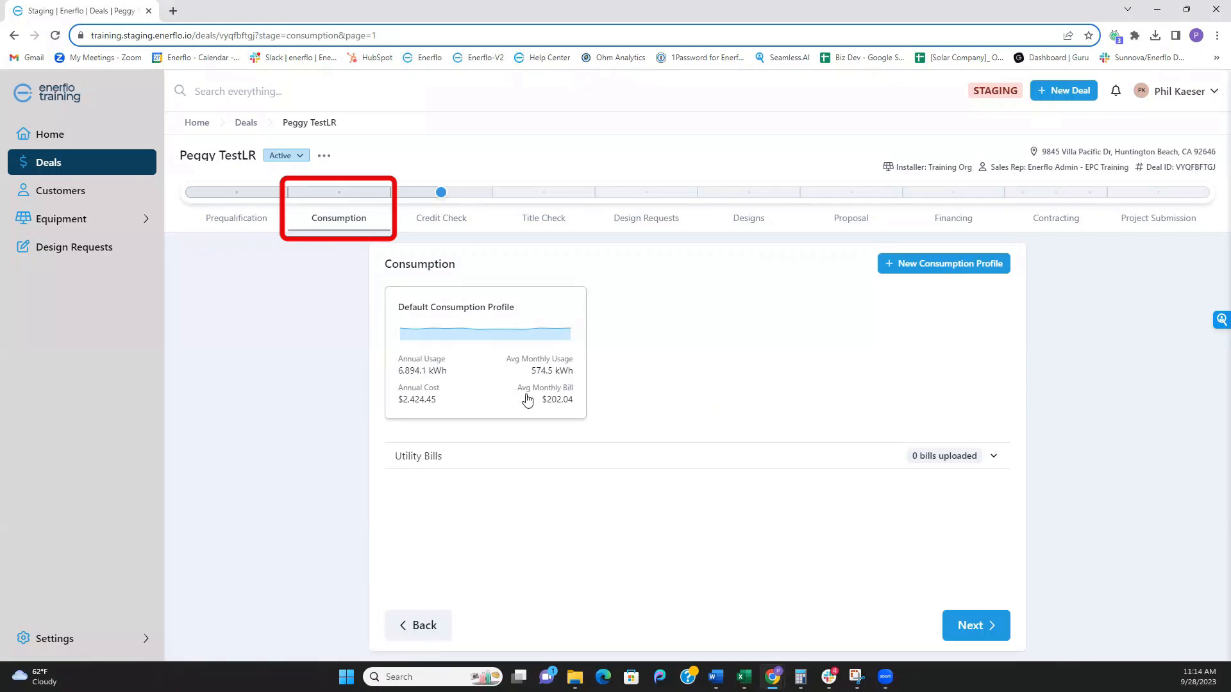
click(494, 387)
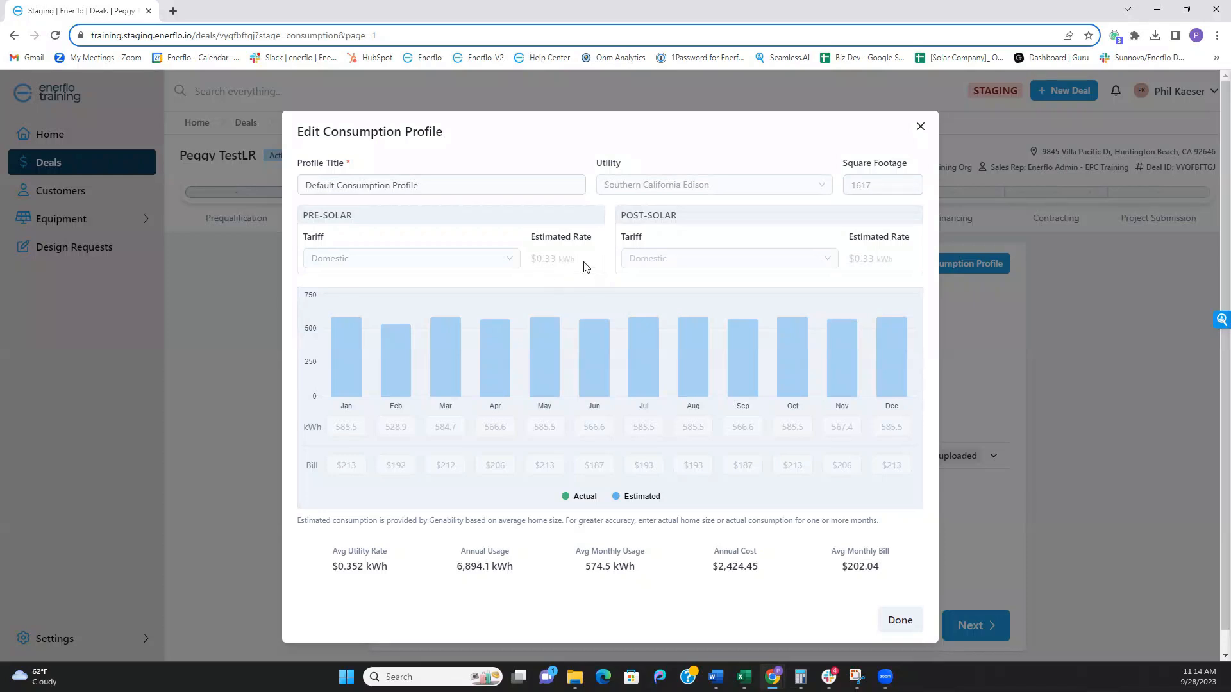
click(919, 128)
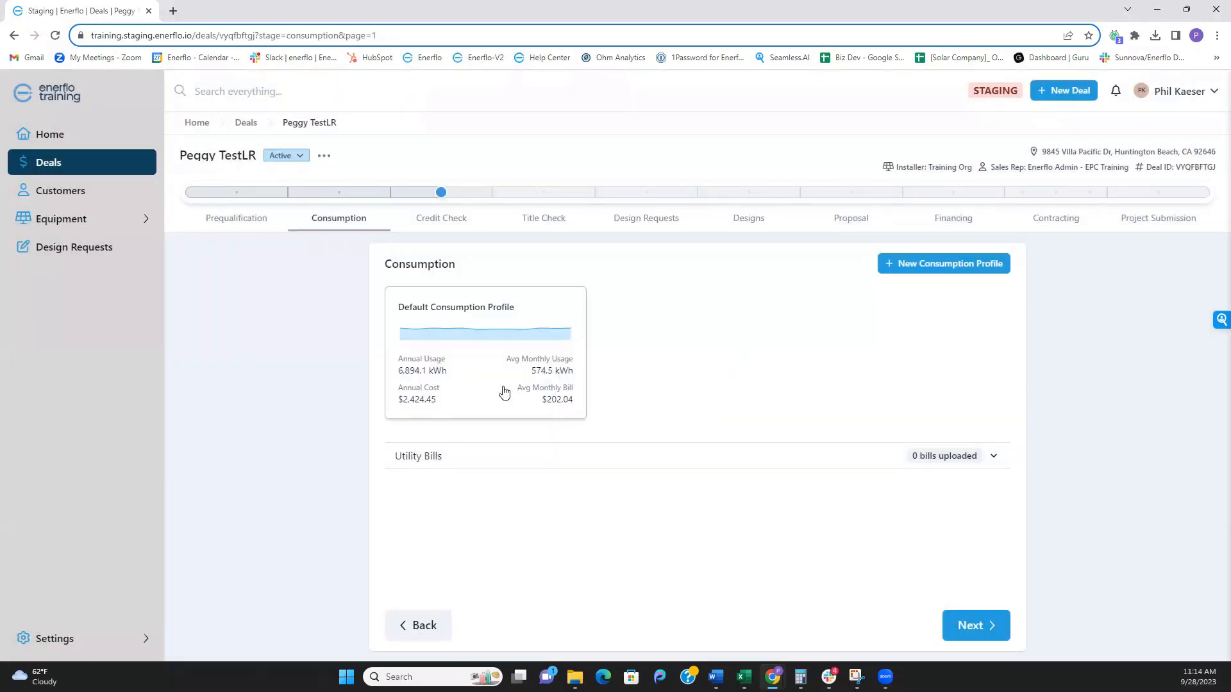
- Create Consumption Profile 2 for Southern California Edison from a $200 August bill, recalculating to 6,007.9 kWh
click(947, 266)
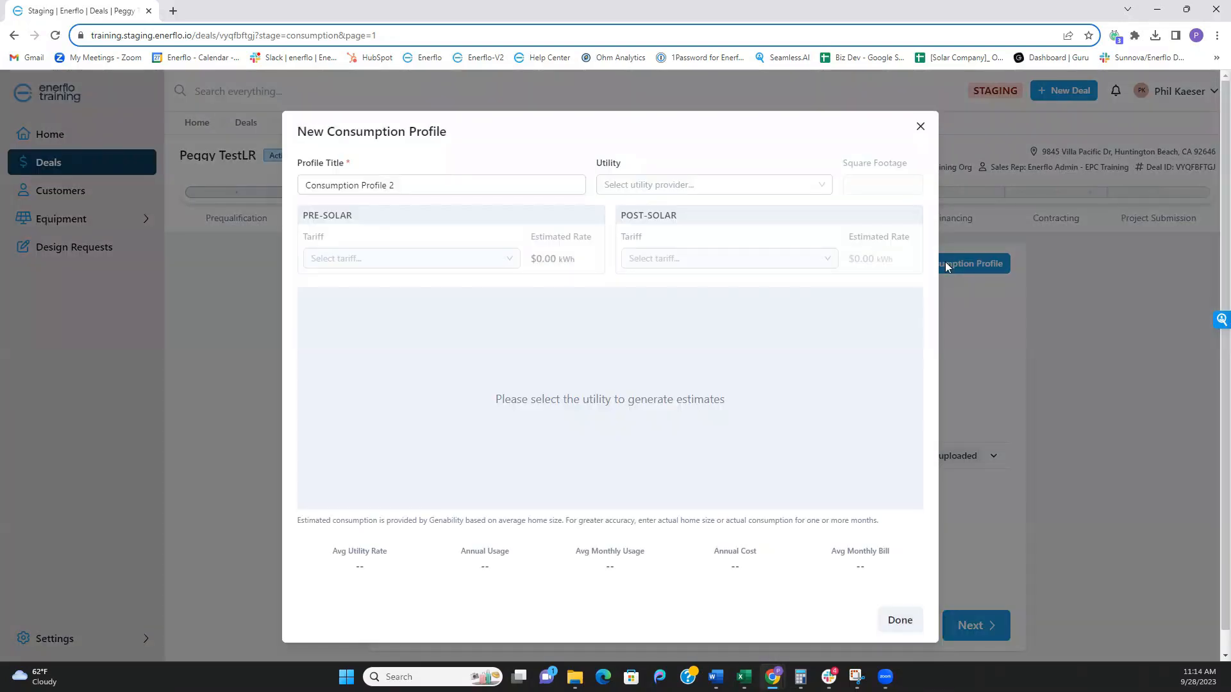
click(671, 185)
click(671, 211)
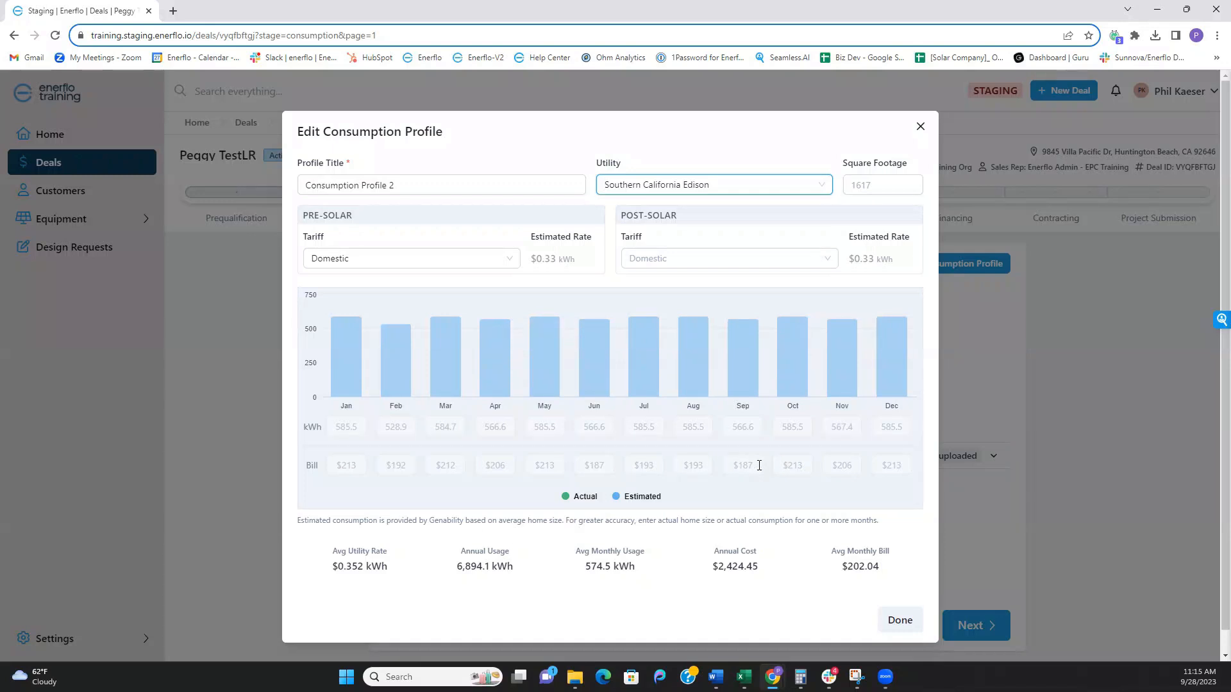
click(707, 467)
text(200)
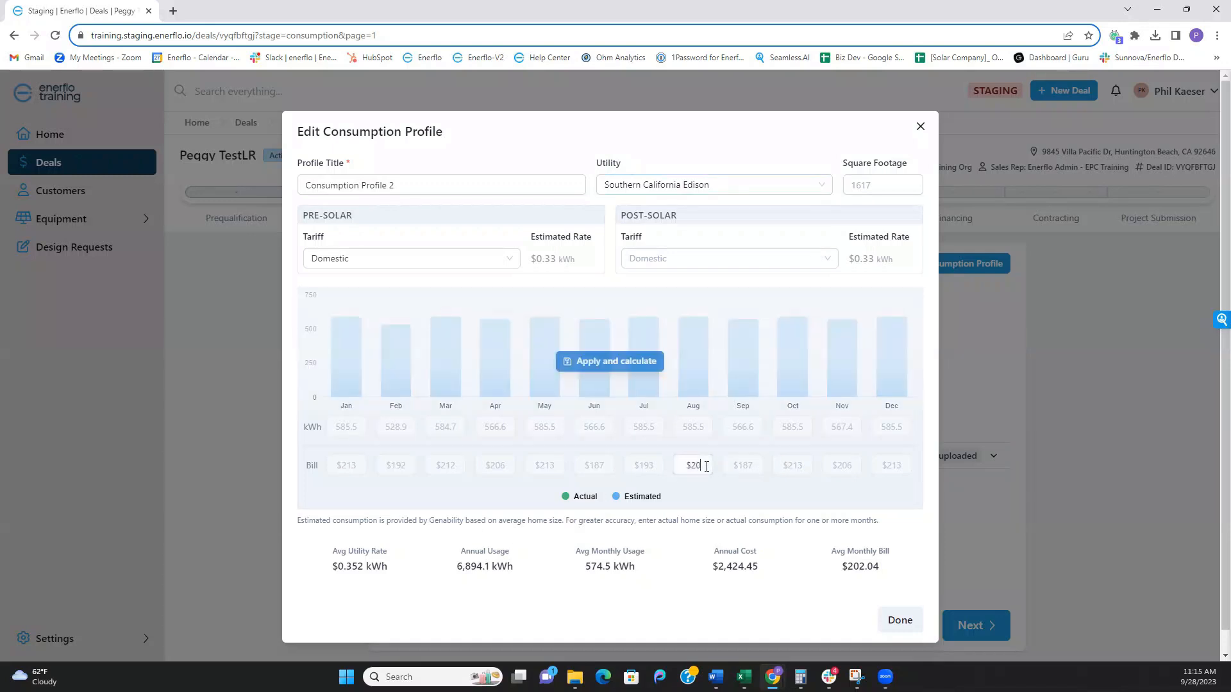
click(634, 363)
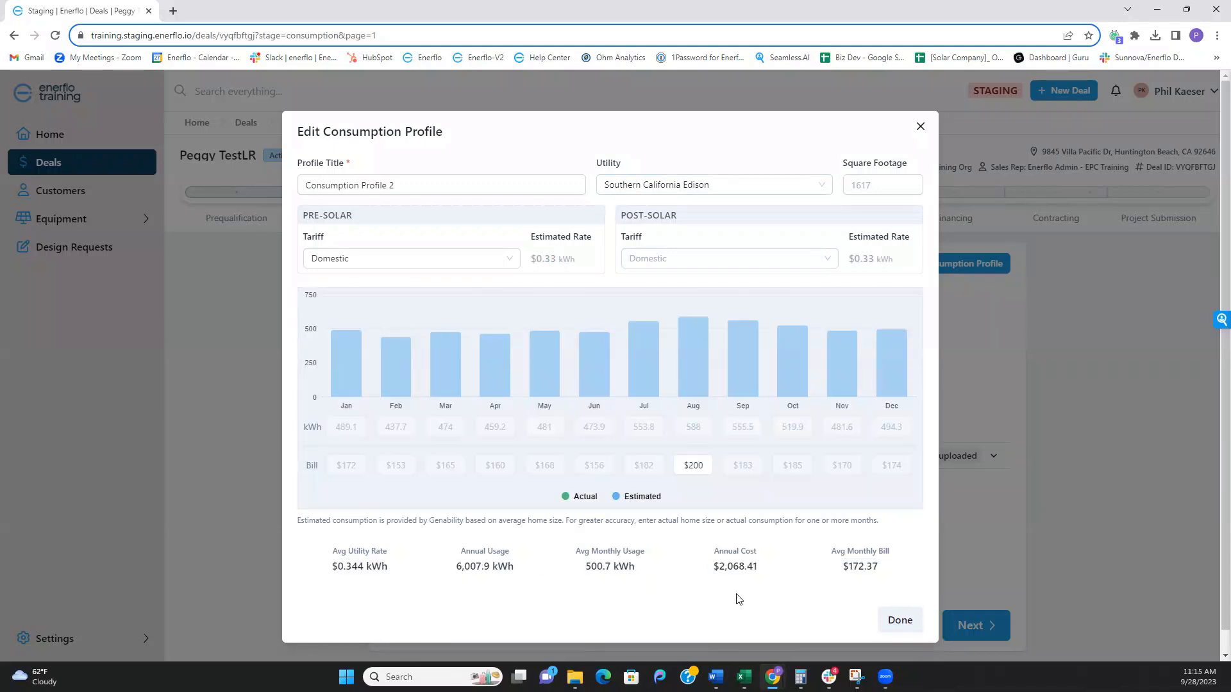
click(901, 620)
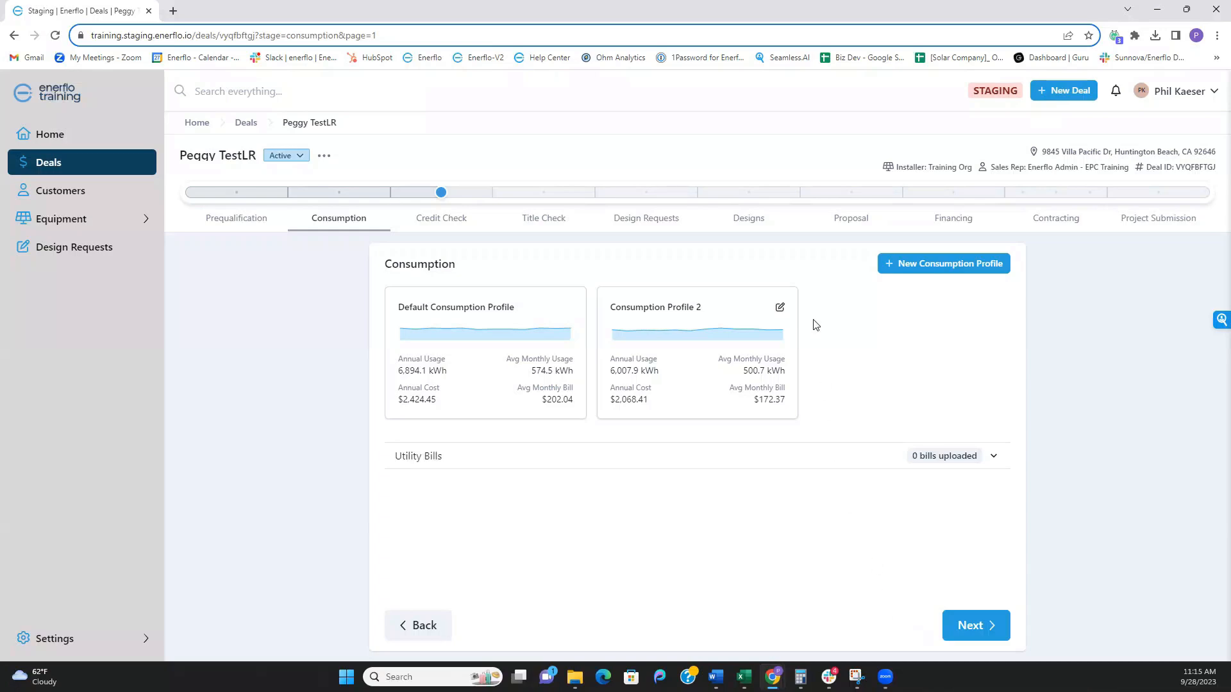
- Move through Design Requests and Designs to the Proposal stage and scroll the Proposal 1, Demo Pro, Proposal 3 table
click(659, 220)
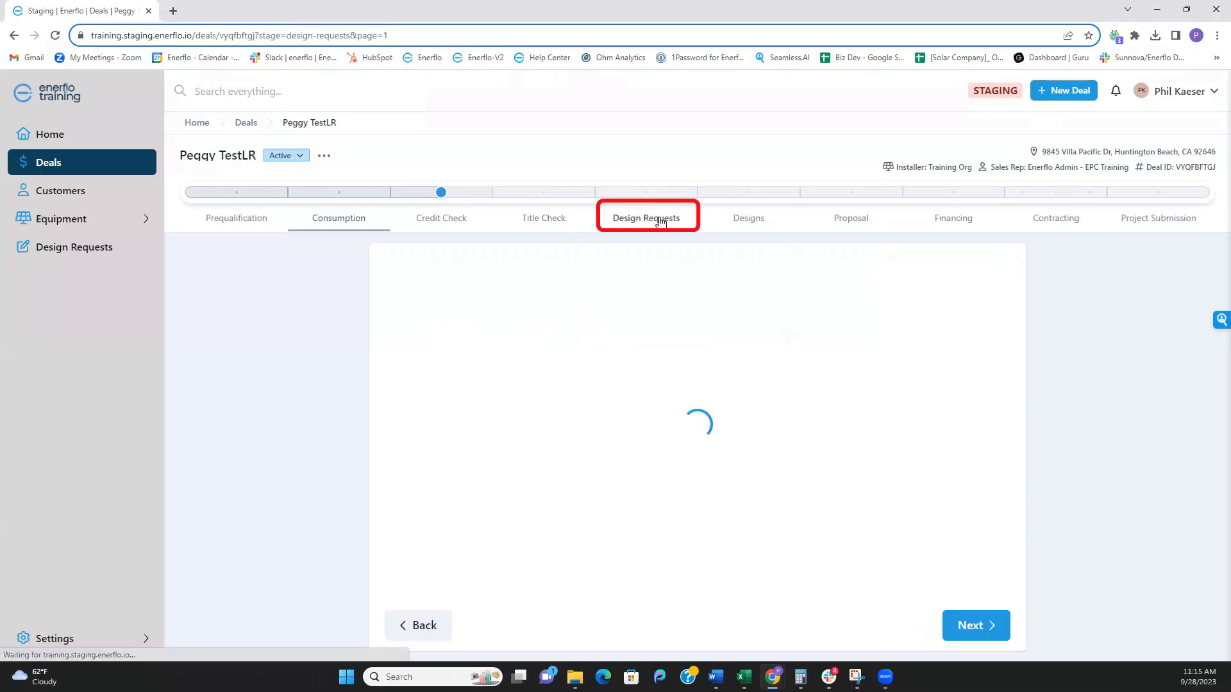
click(761, 220)
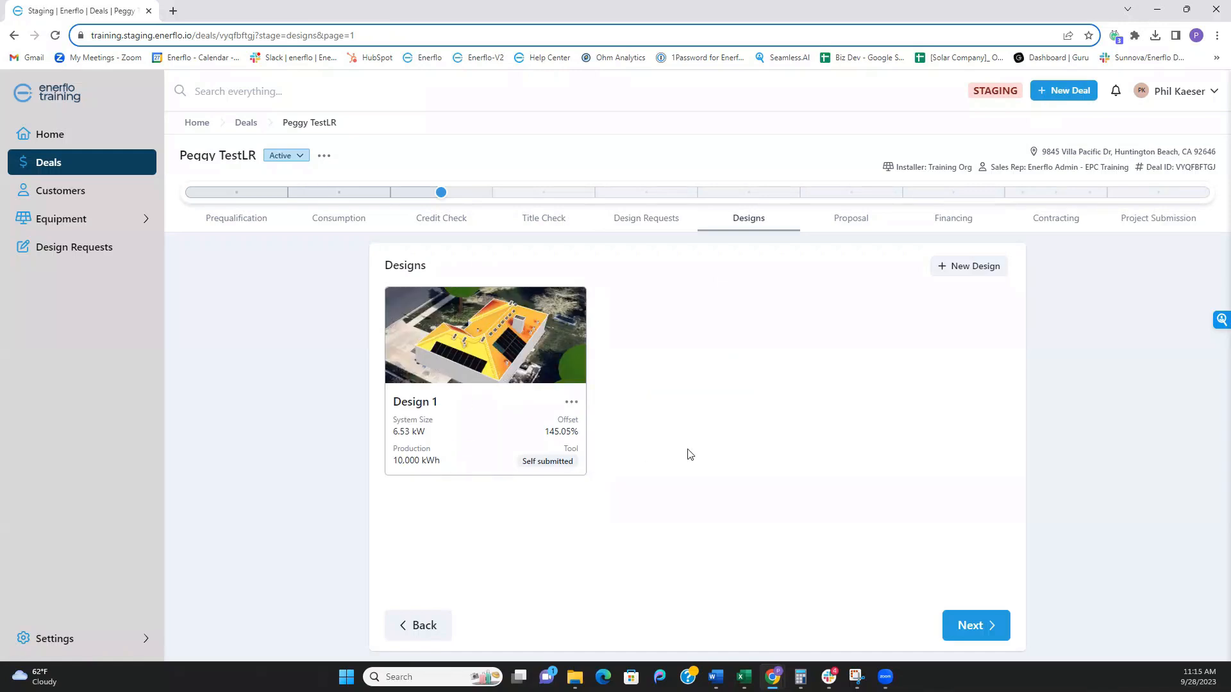
click(852, 218)
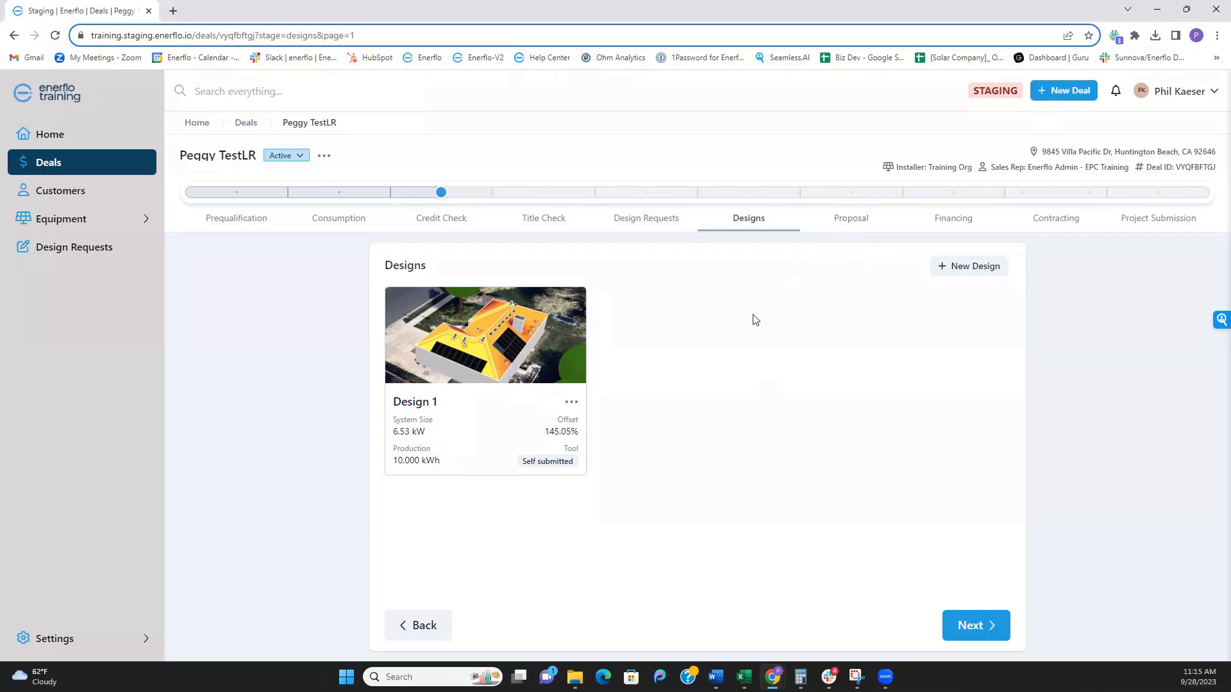
click(838, 222)
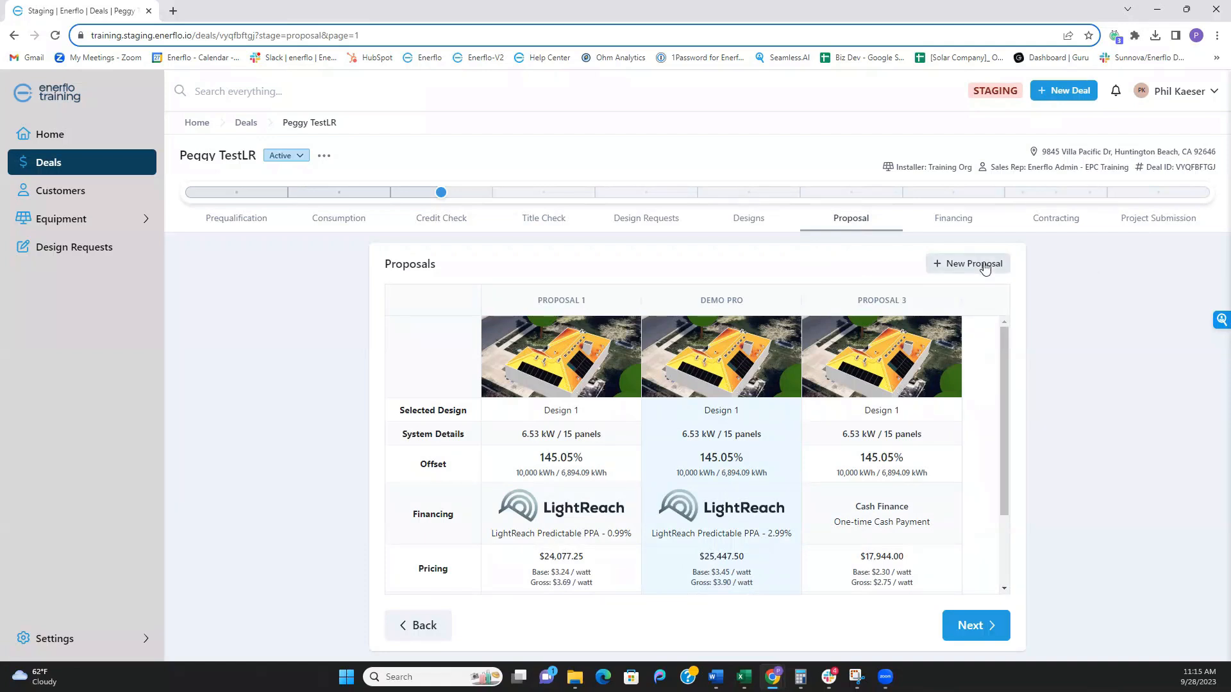
scroll(744, 466, down, 5)
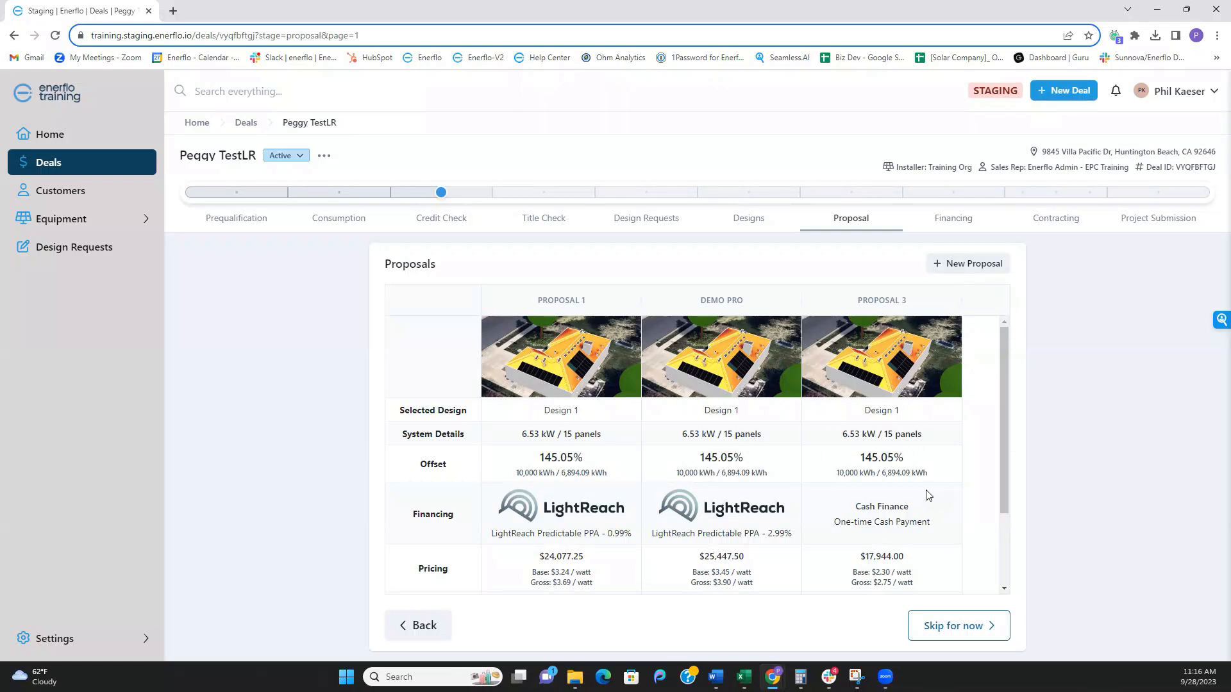
scroll(926, 495, down, 3)
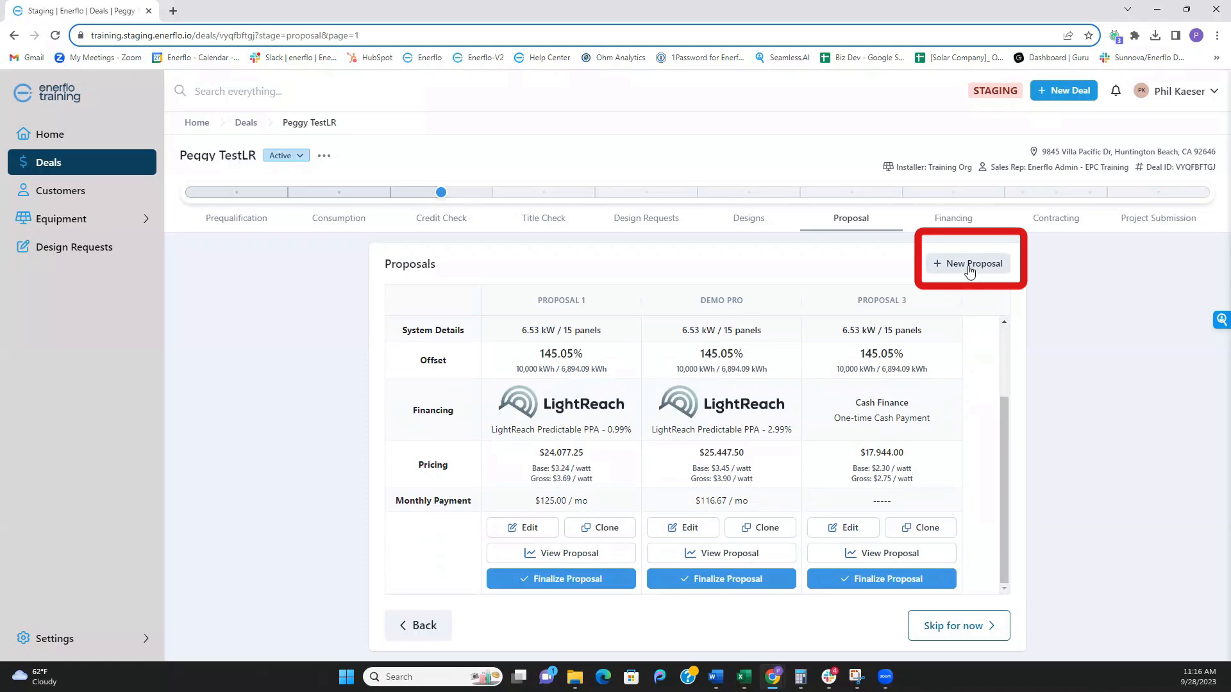
- Start Proposal 4 based on Design 1 and financed through LightReach Finance
click(970, 265)
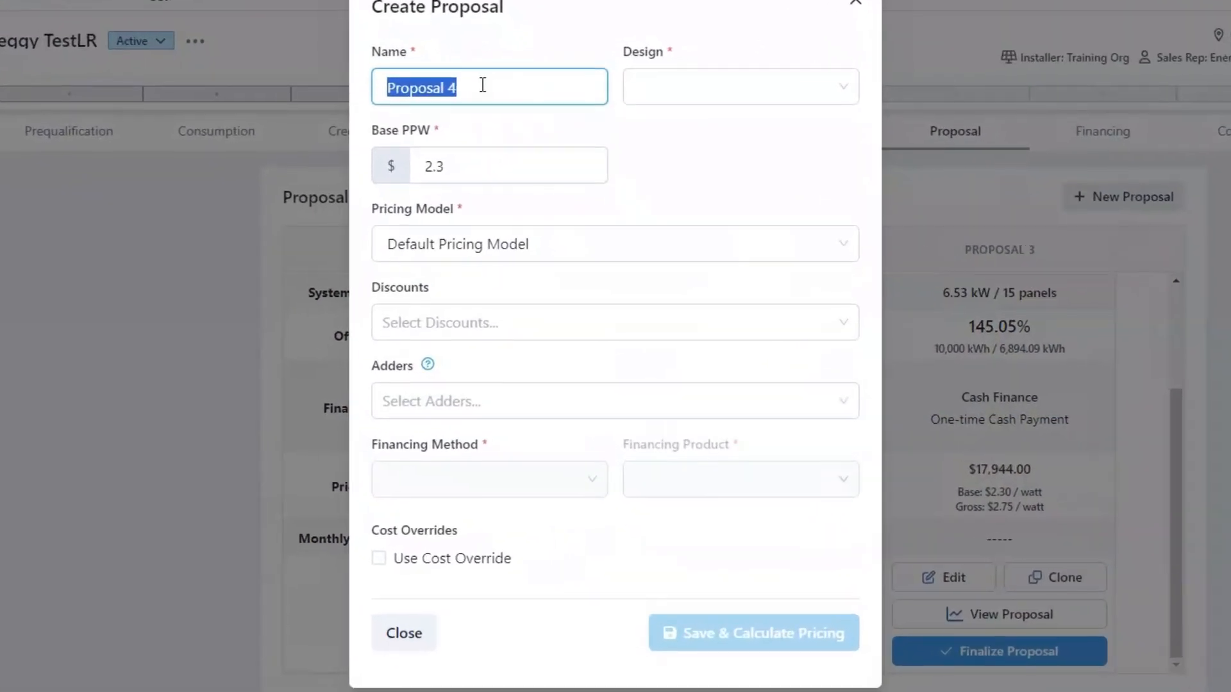
click(692, 84)
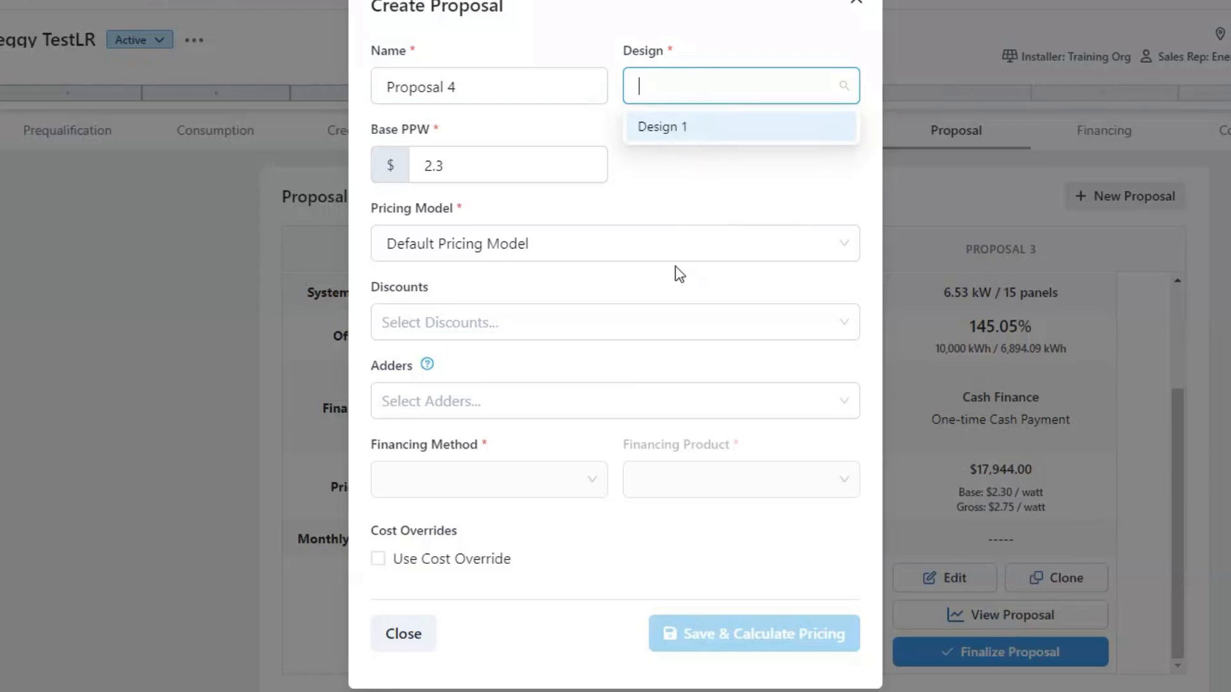
click(682, 128)
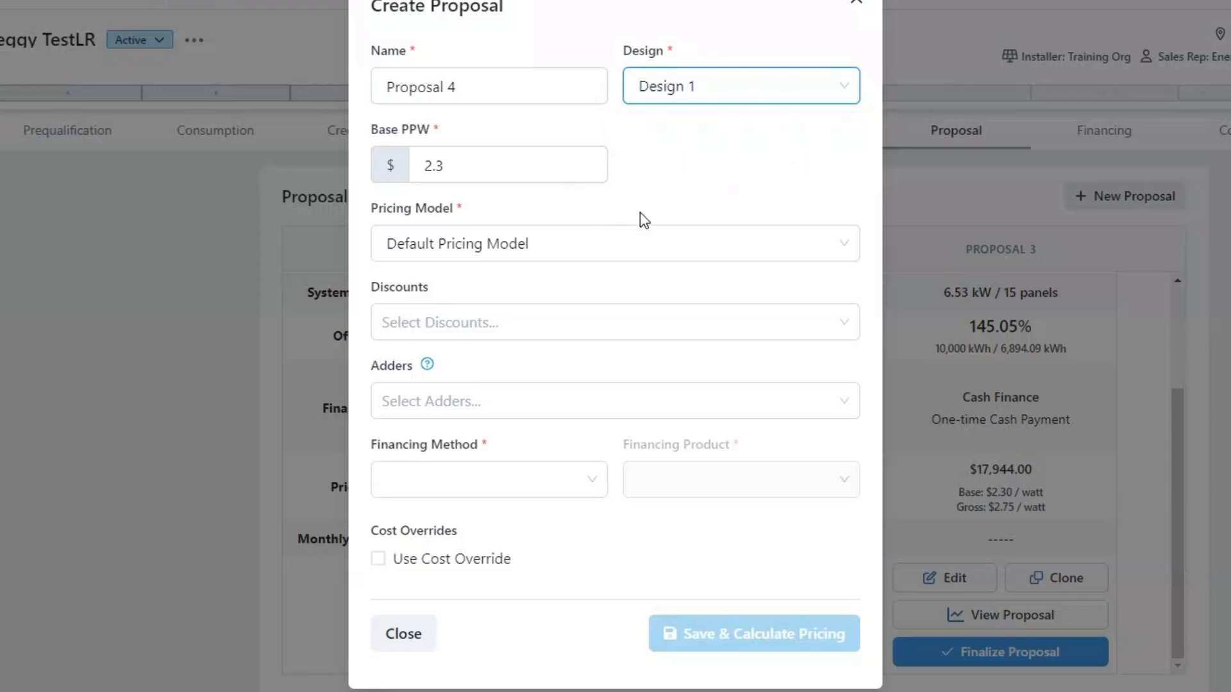
click(442, 465)
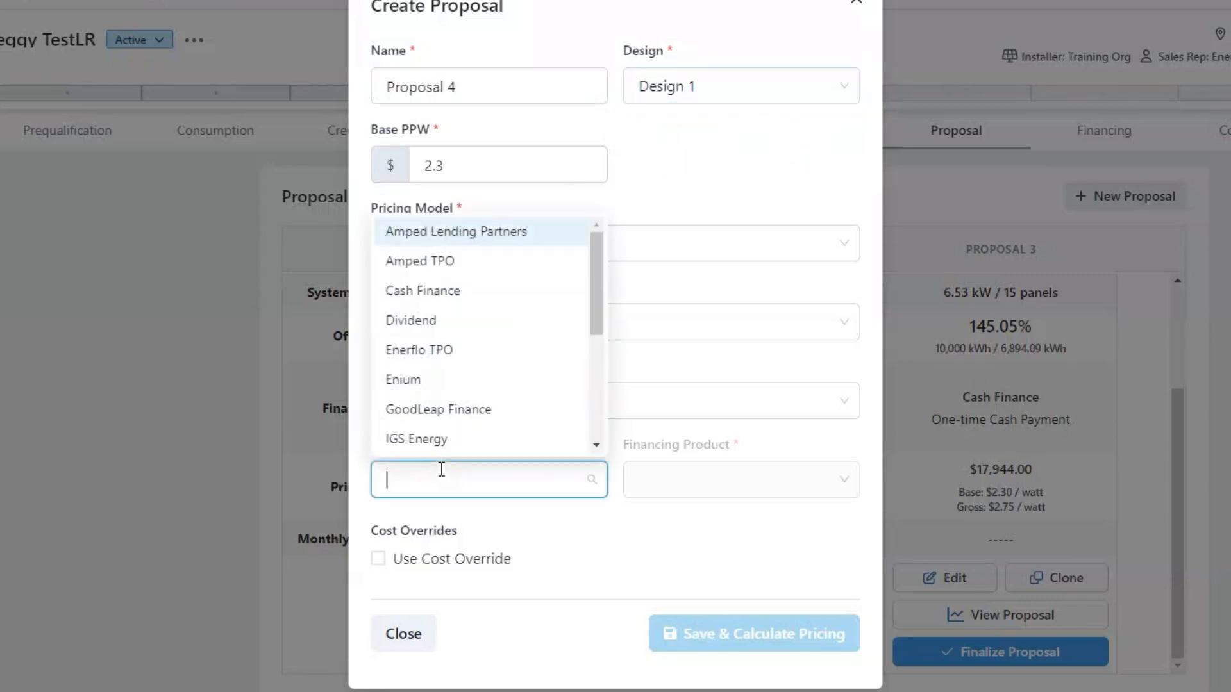
scroll(466, 308, down, 3)
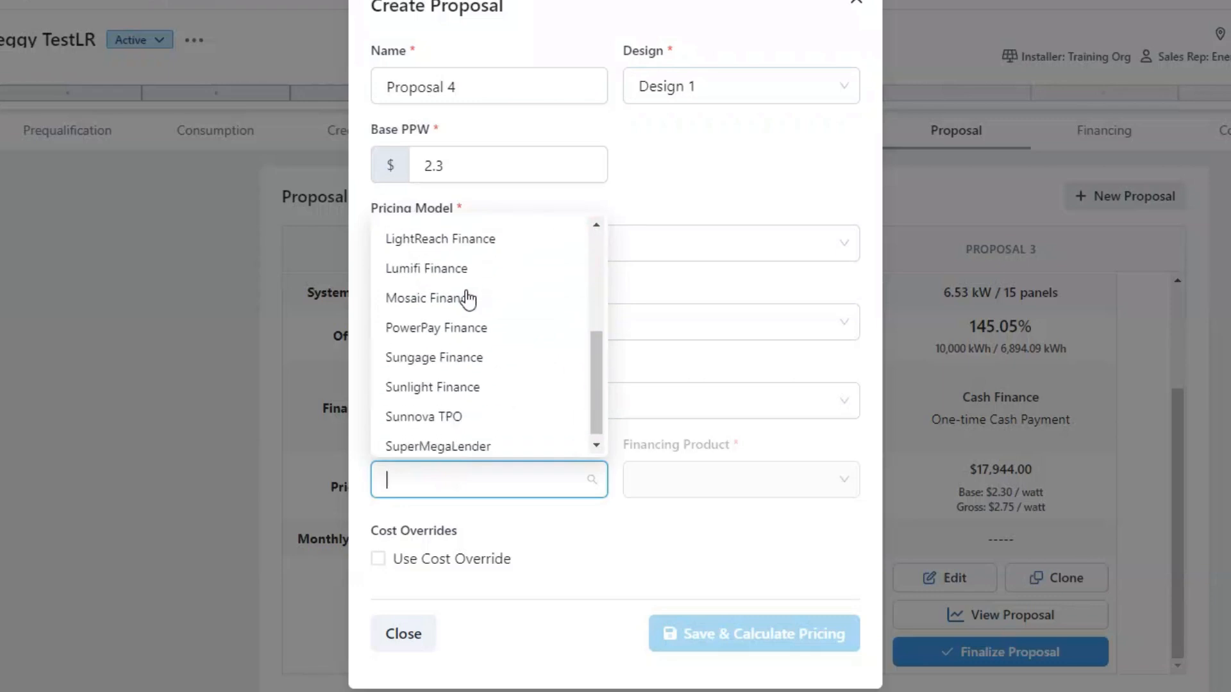
scroll(468, 321, up, 2)
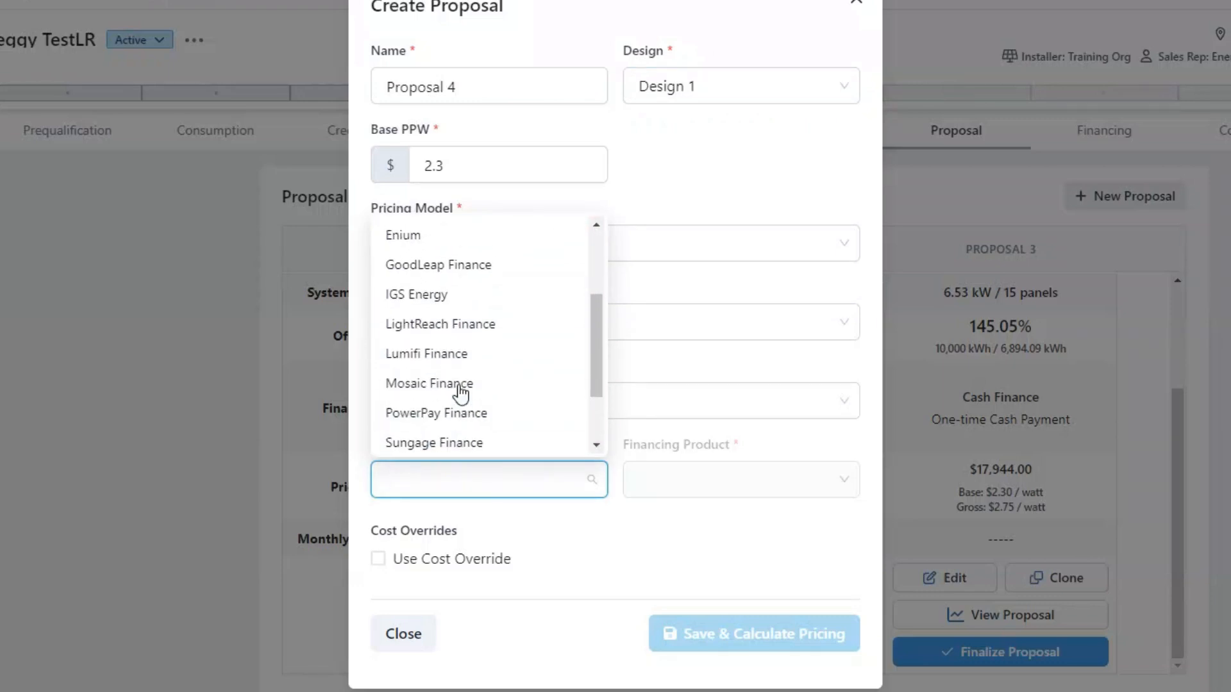
click(442, 327)
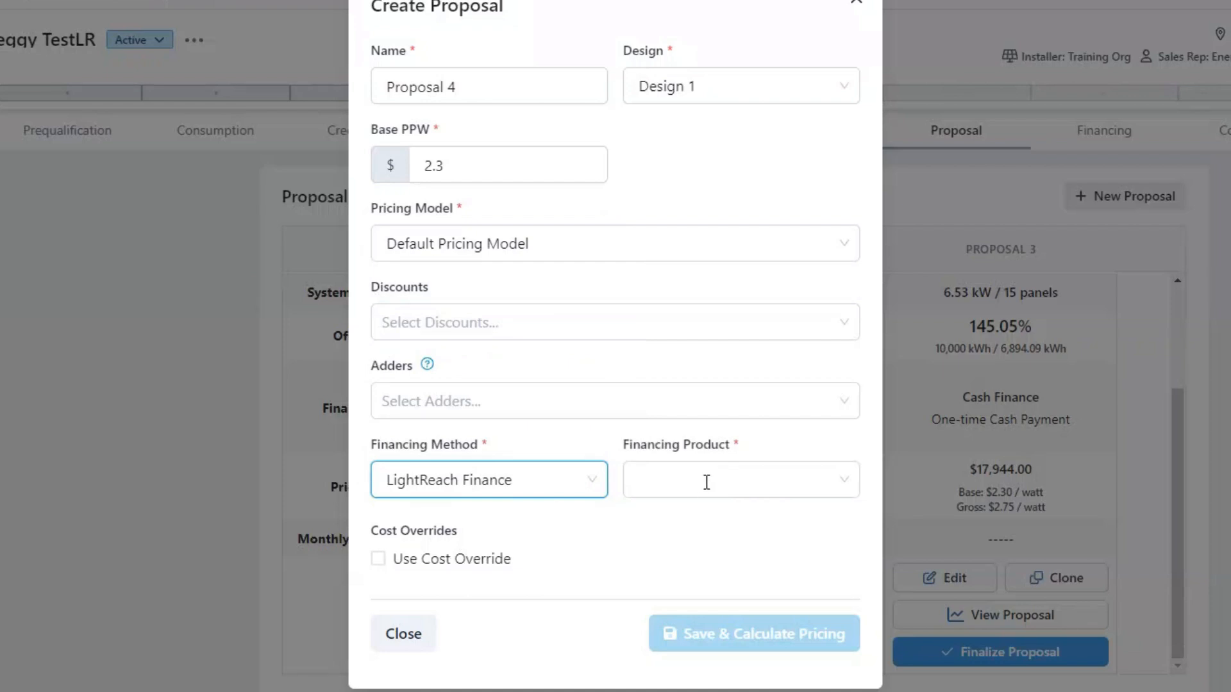
- Choose the LightReach Predictable PPA (2.99% escalator) at $0.140/kWh and save with calculated pricing
click(706, 482)
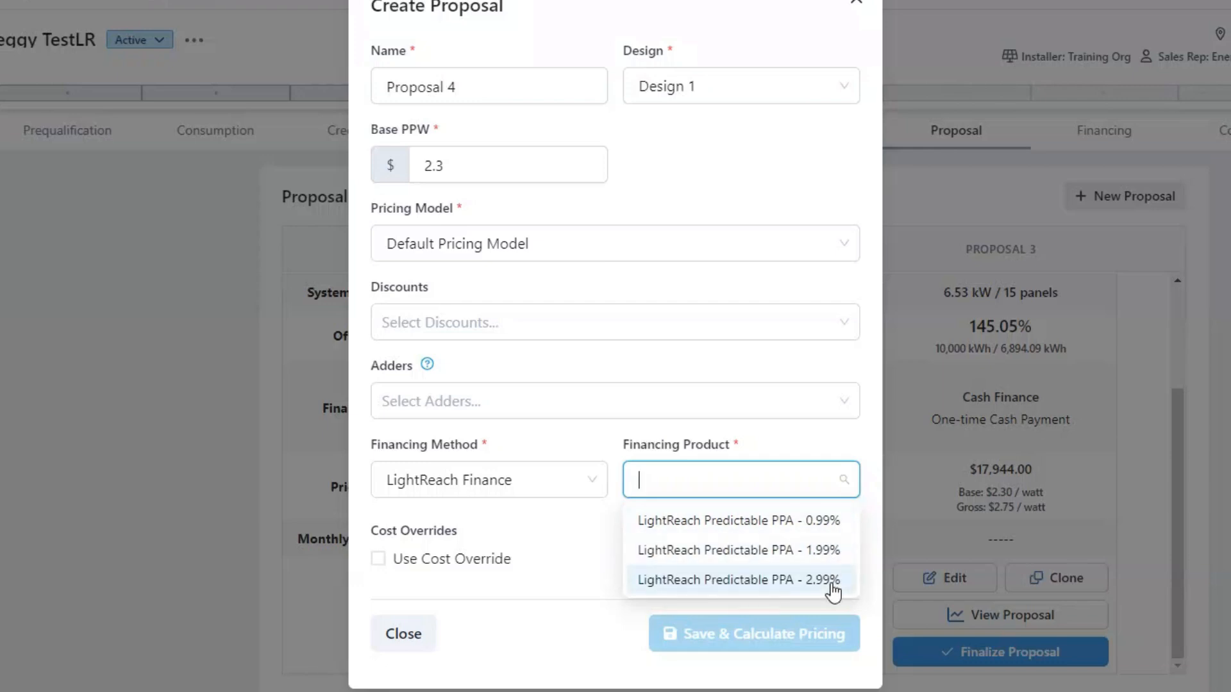
click(713, 580)
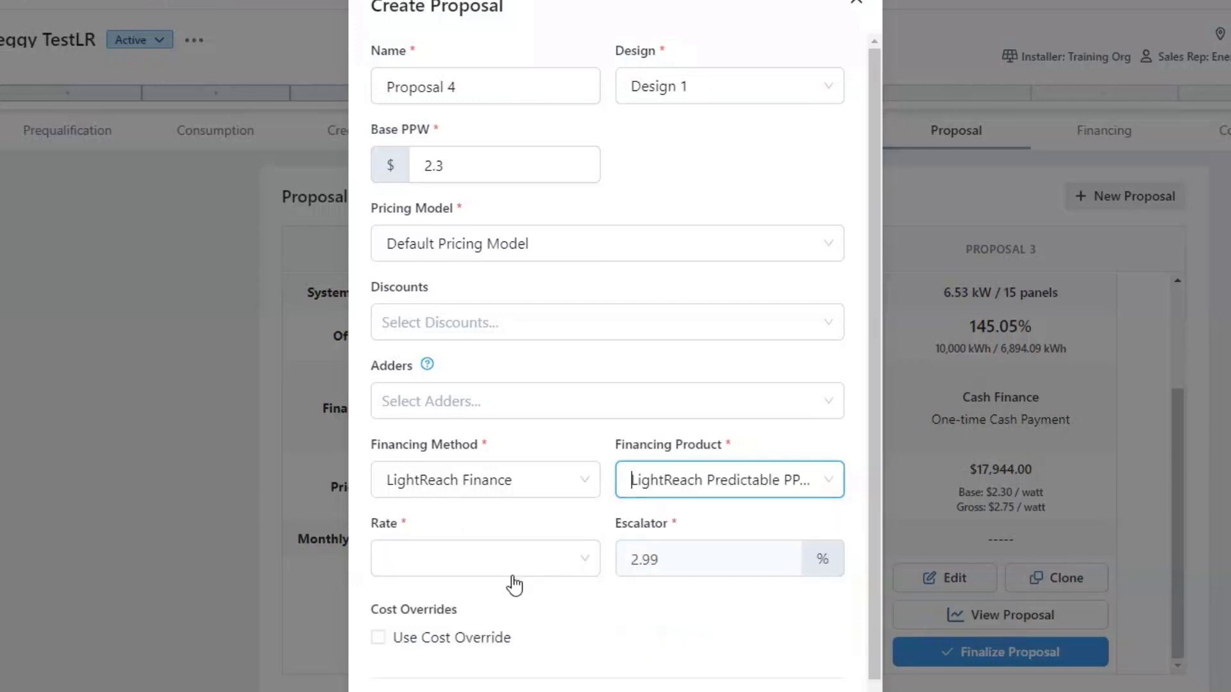
click(536, 560)
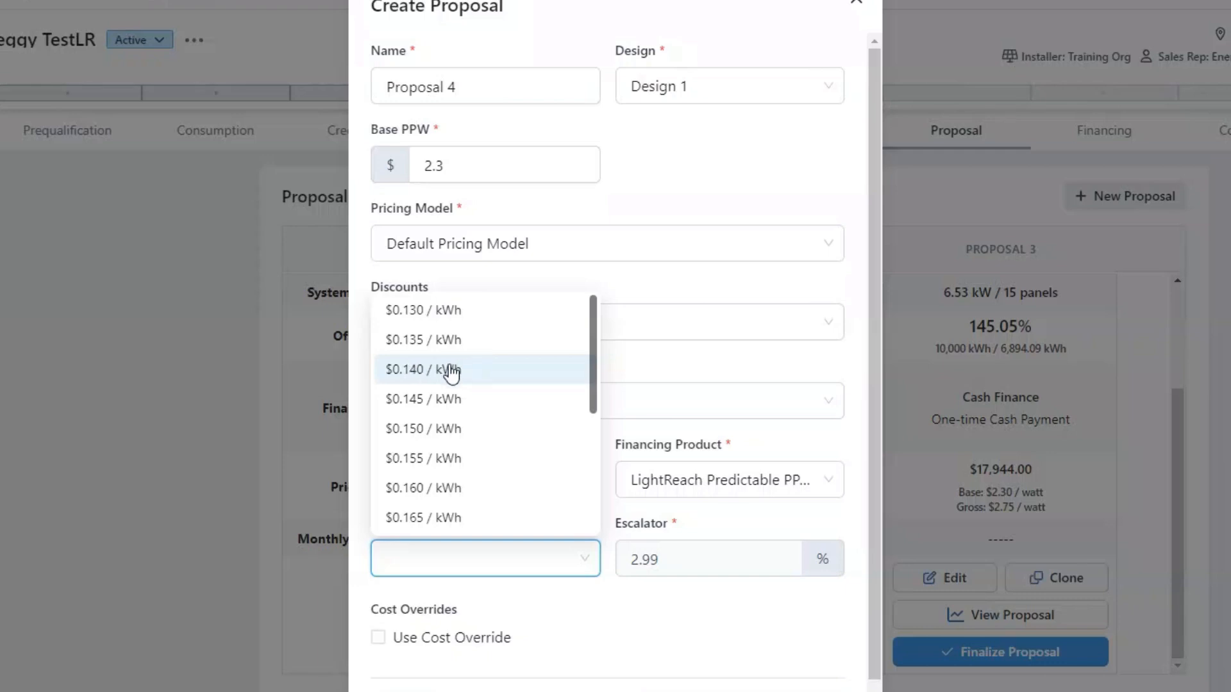
click(414, 376)
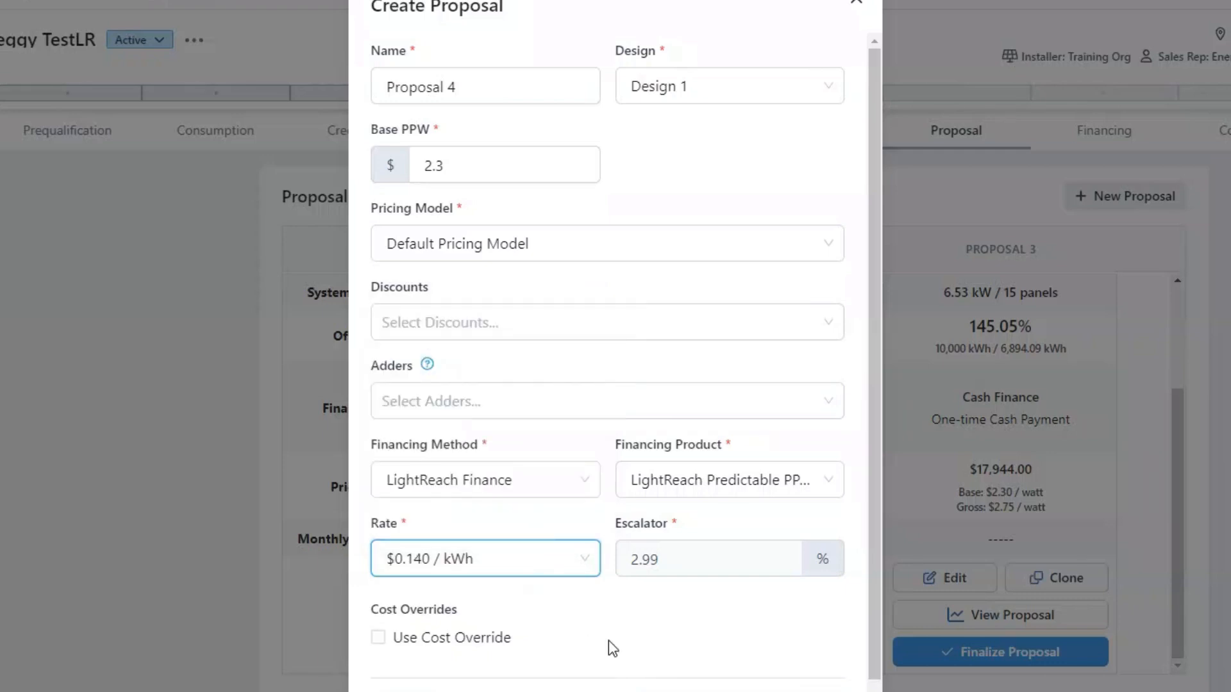
click(647, 641)
scroll(648, 641, down, 1)
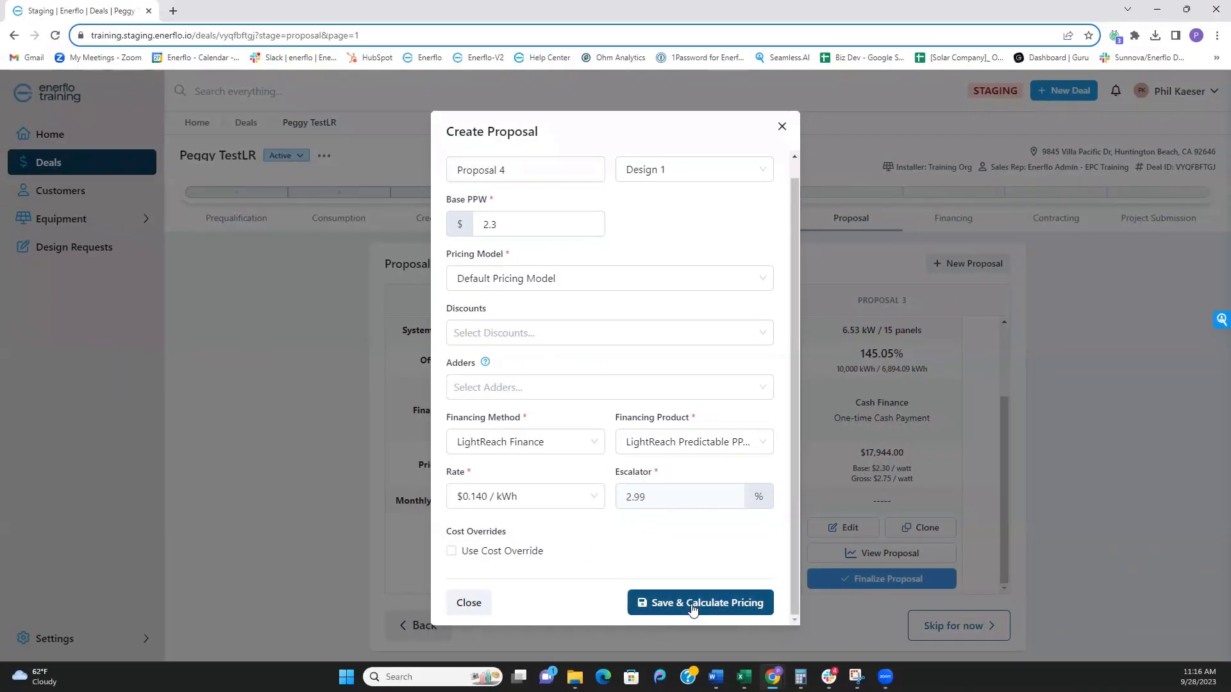
click(718, 686)
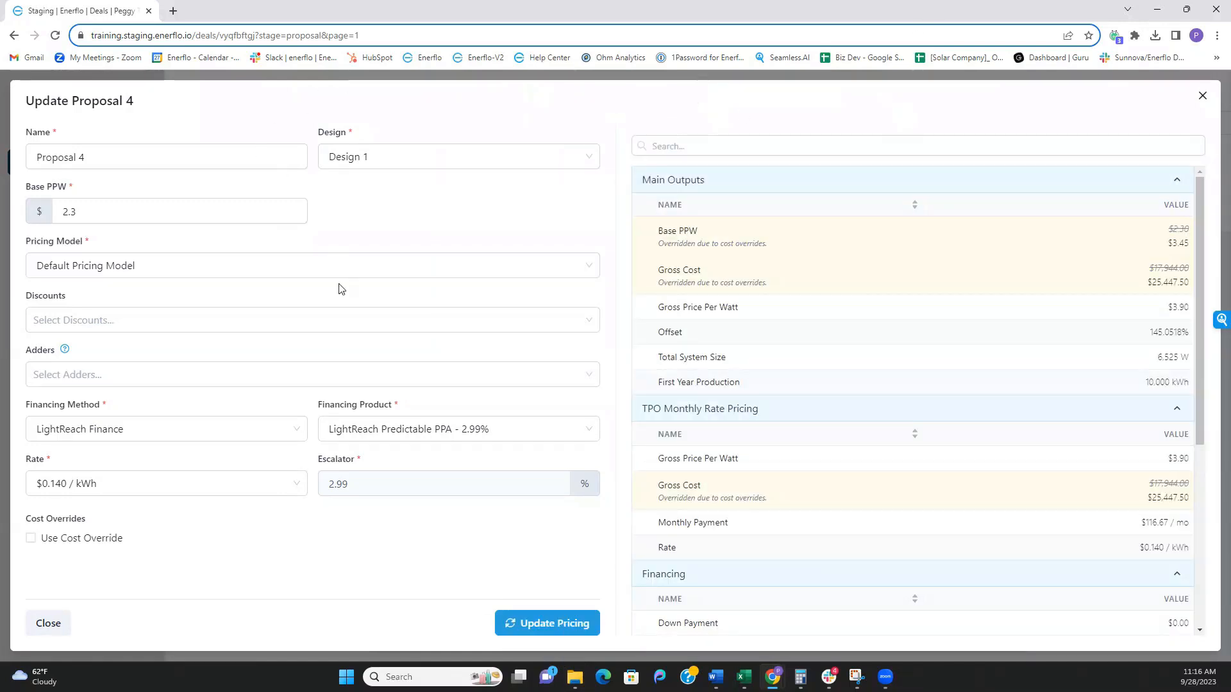
- Review Proposal 4's pricing outputs: $25,447.50 gross, $116.67/mo, $3.90/W, 145.05% offset
scroll(806, 315, down, 3)
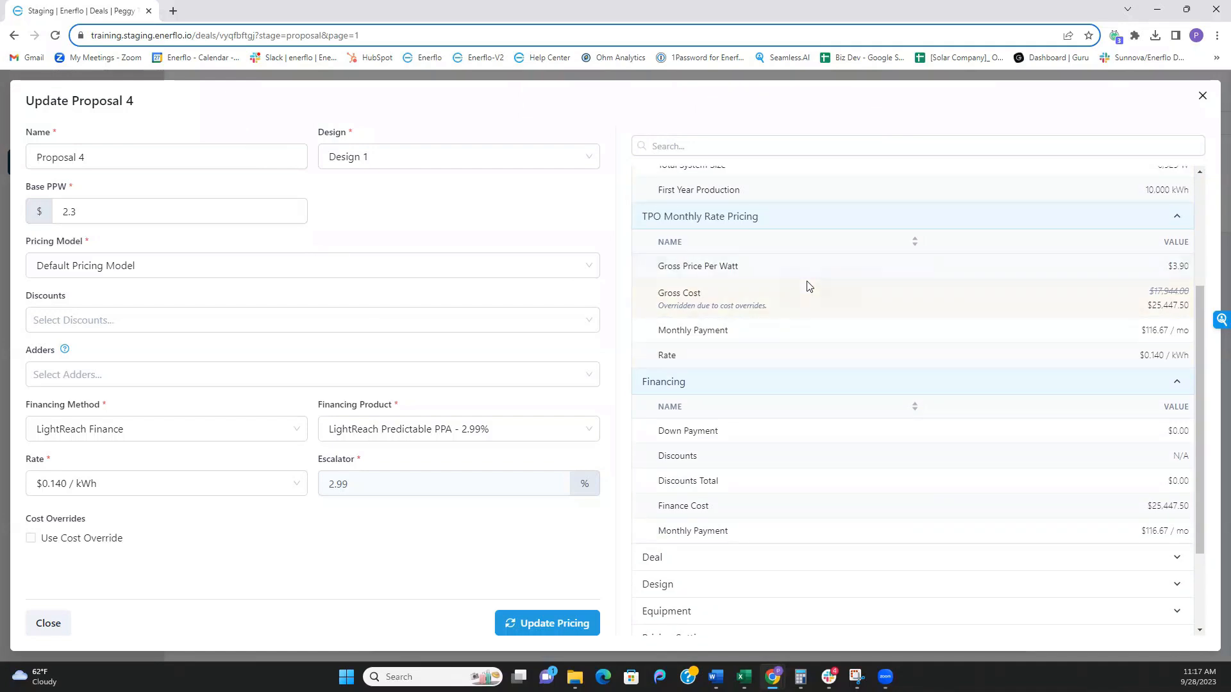
scroll(778, 321, down, 2)
scroll(767, 354, up, 4)
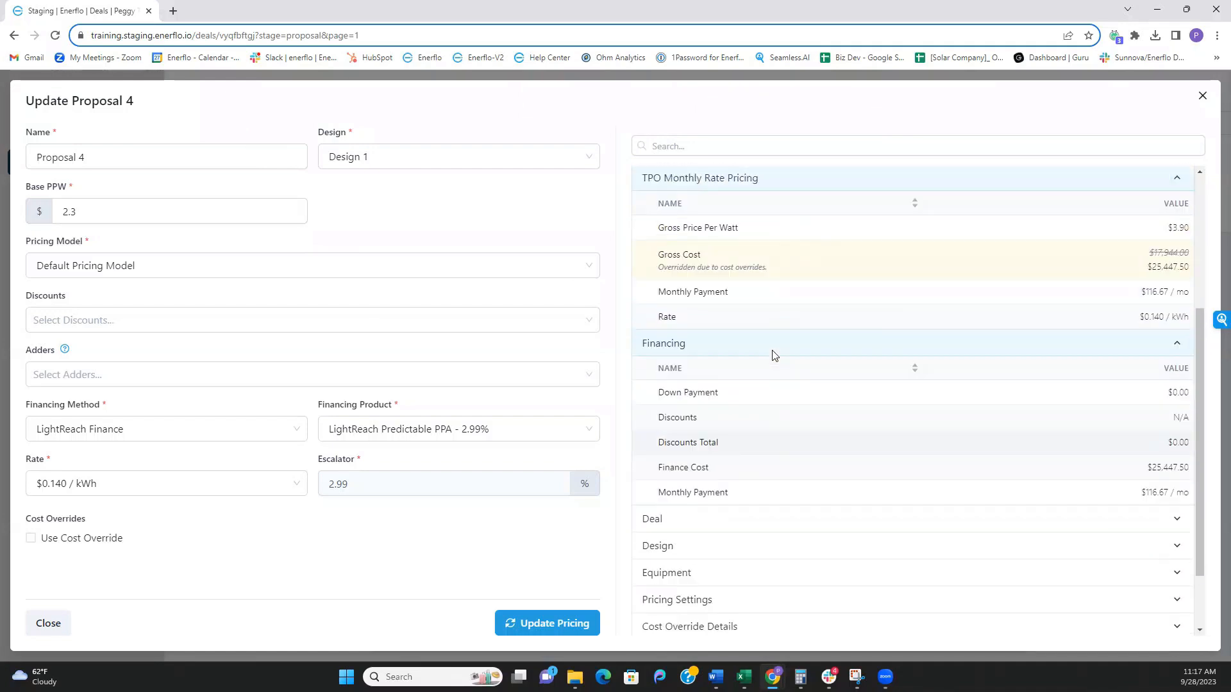
scroll(774, 353, up, 1)
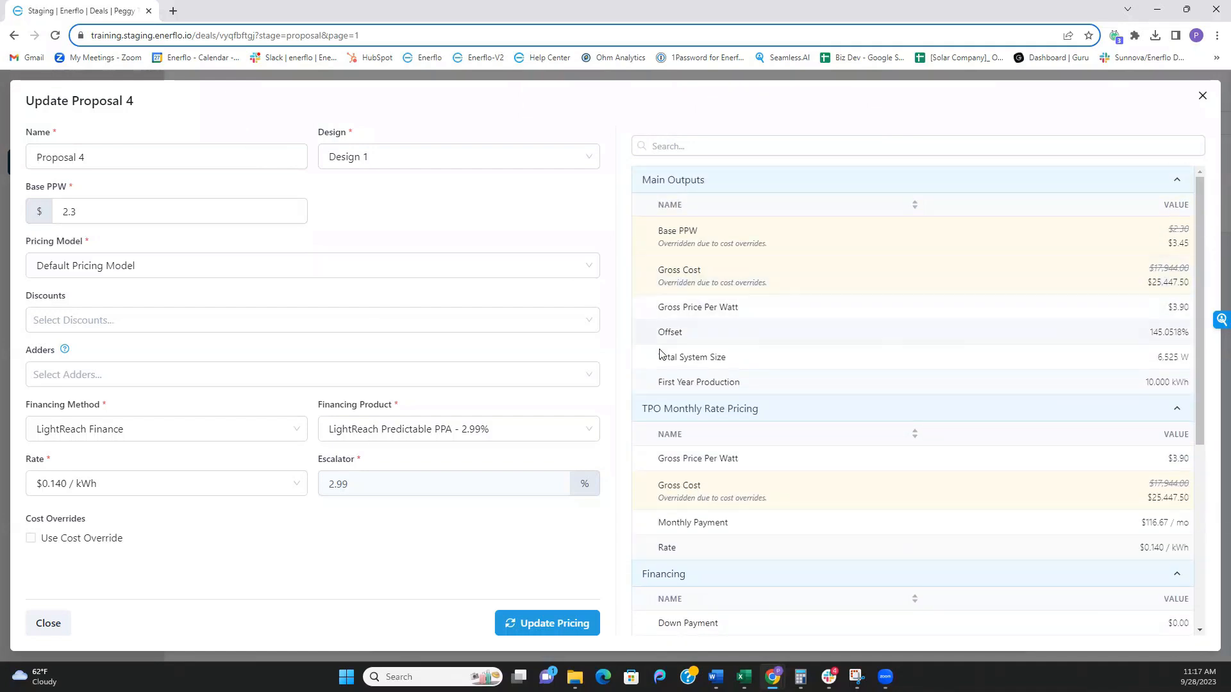
scroll(733, 440, down, 5)
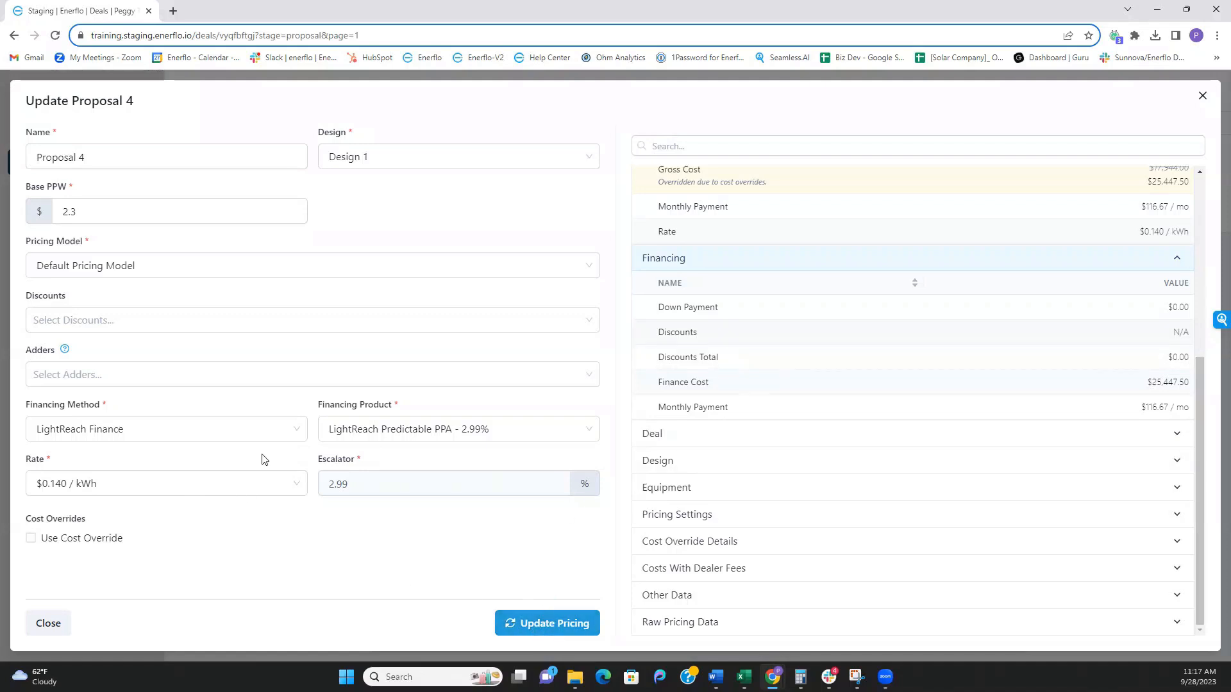
- Try the $0.135/kWh PPA rate, then restore the rate to $0.140/kWh
click(231, 491)
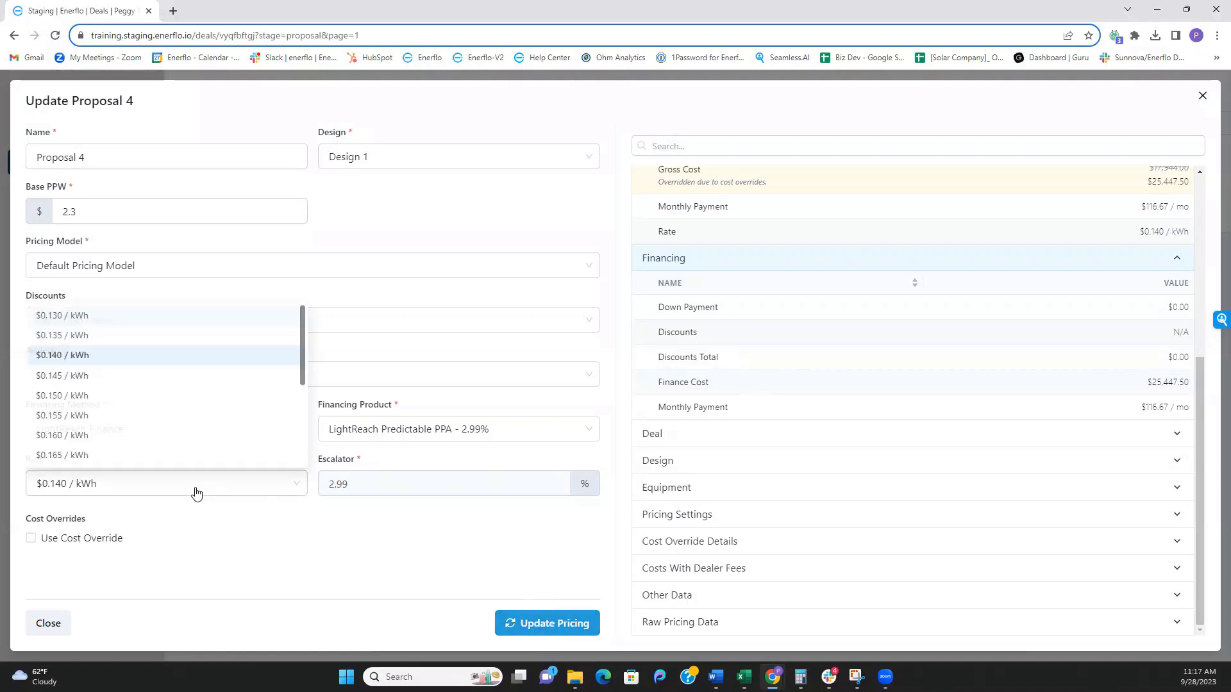
click(122, 332)
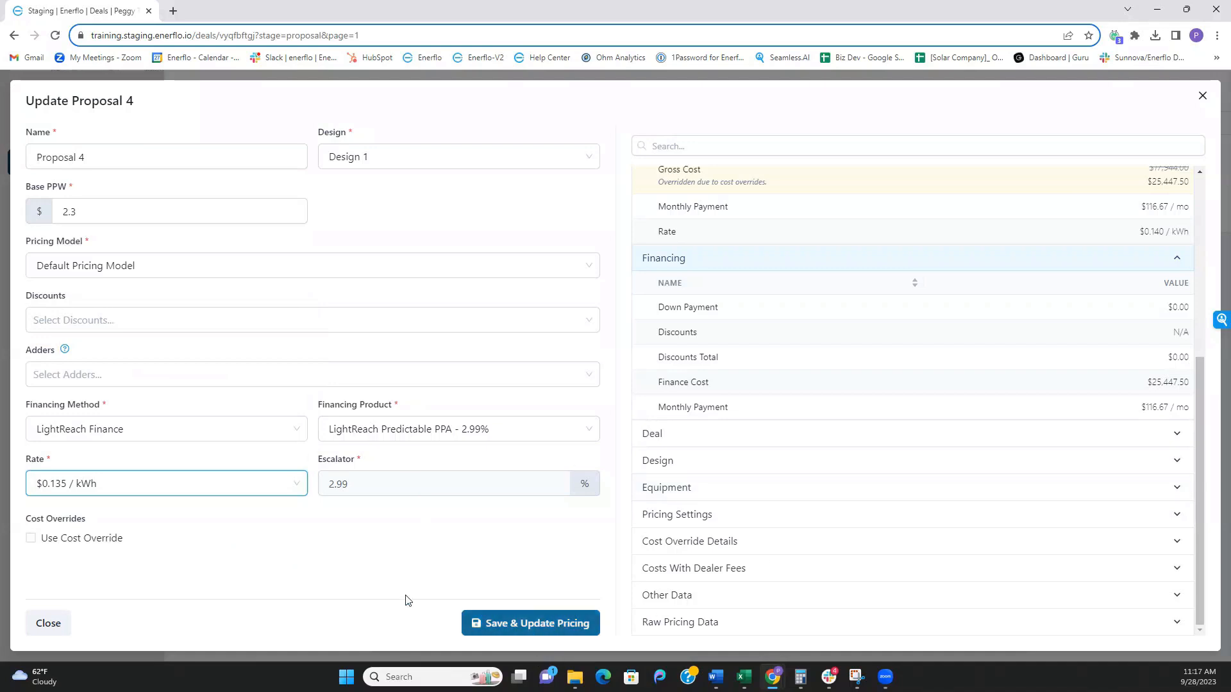
click(205, 489)
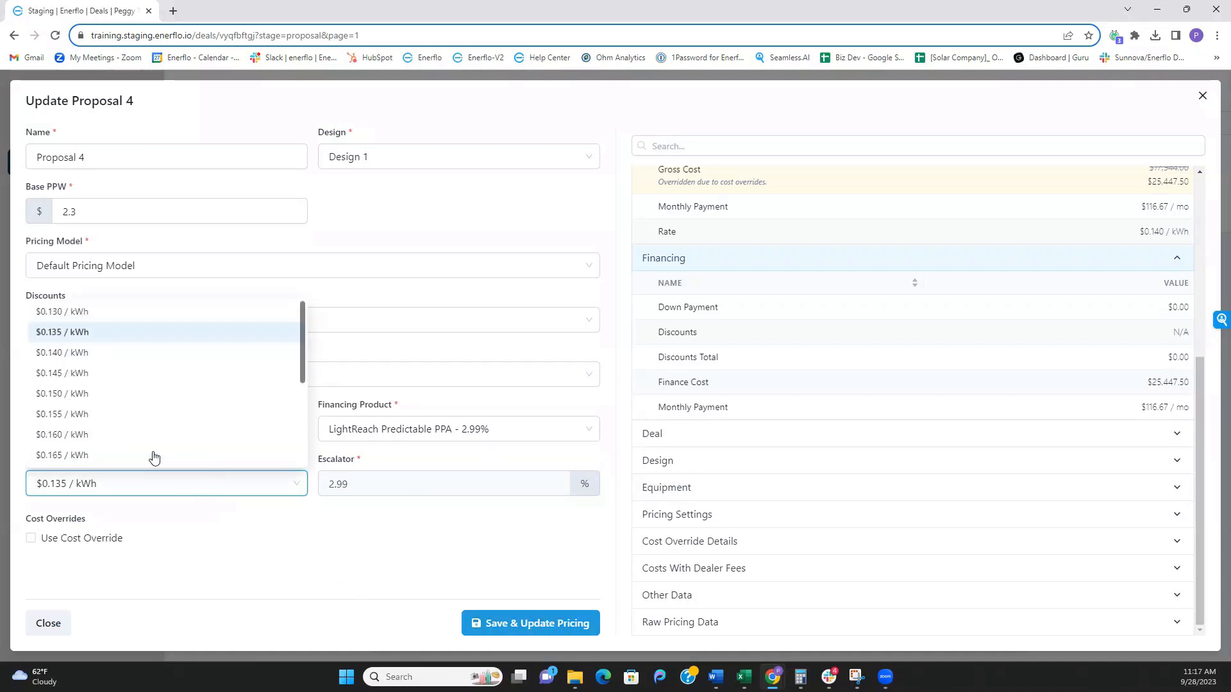
click(143, 357)
scroll(865, 417, up, 4)
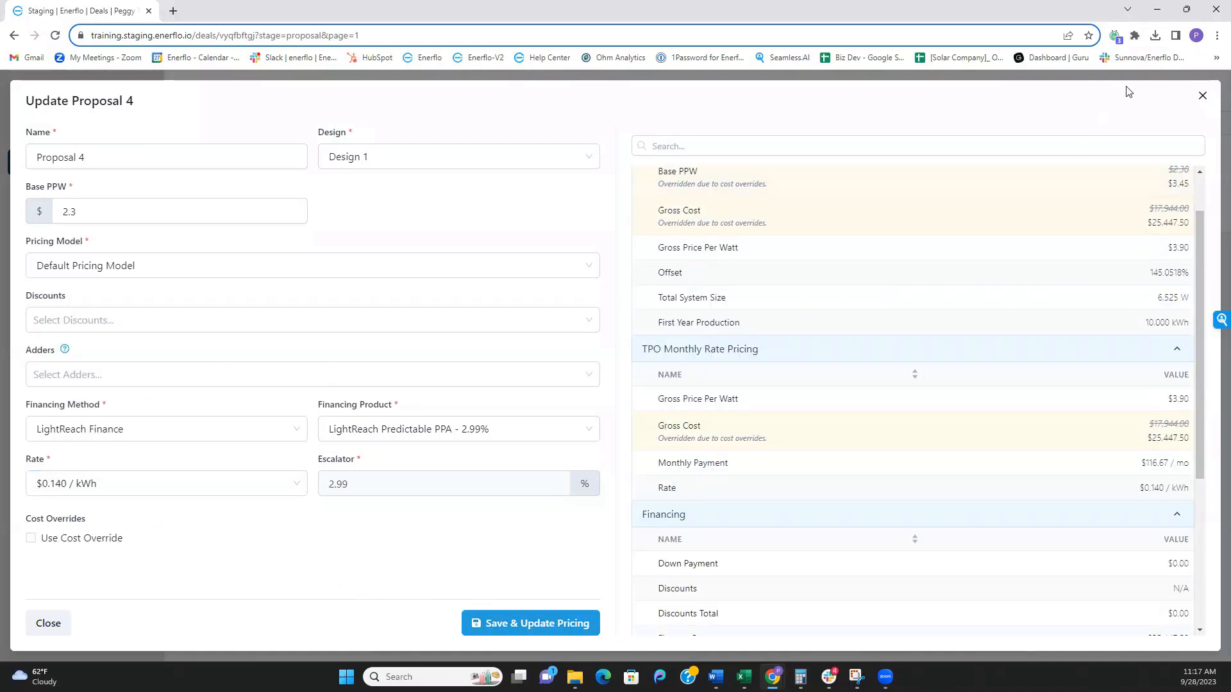
- Close the Proposal 4 editor and scroll the Proposals table sideways to compare Proposal 4 with Demo Pro
click(1201, 94)
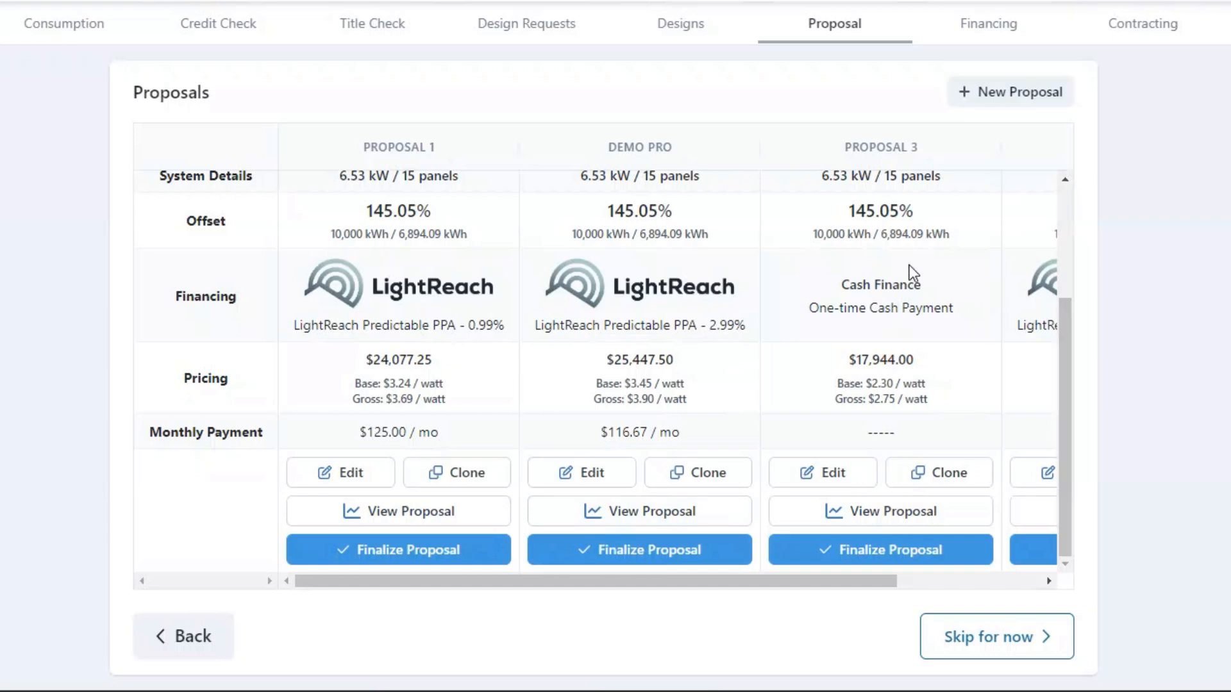
drag(821, 582, 965, 582)
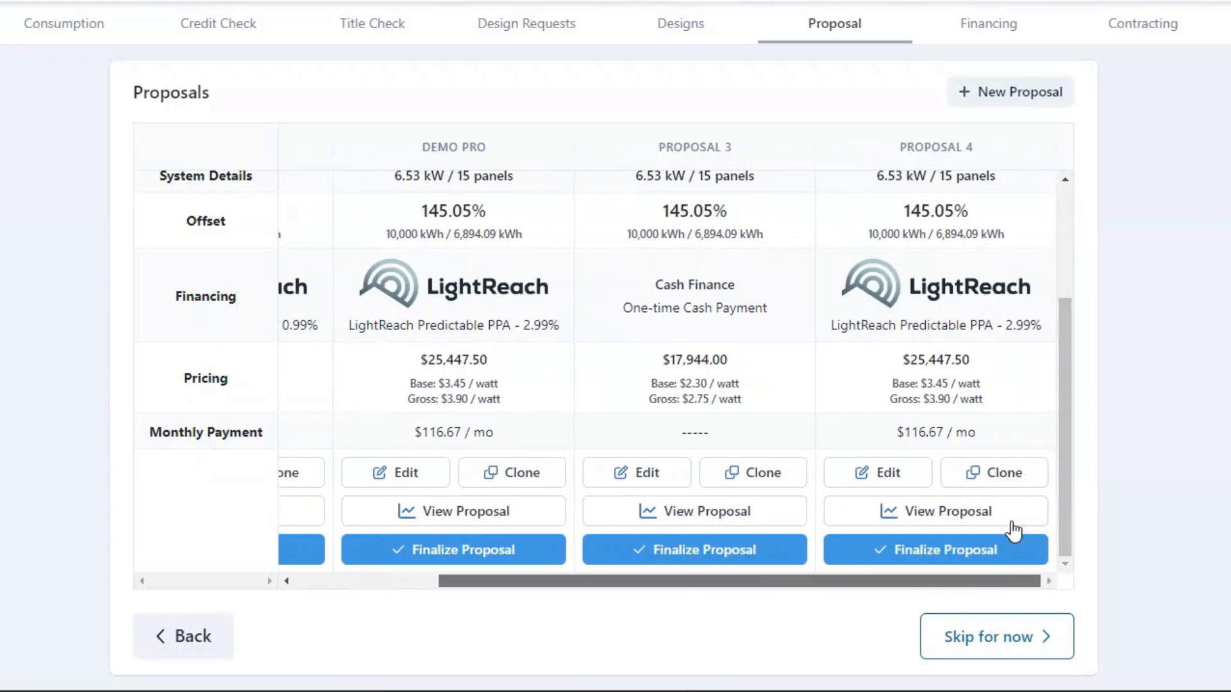
drag(681, 582, 195, 595)
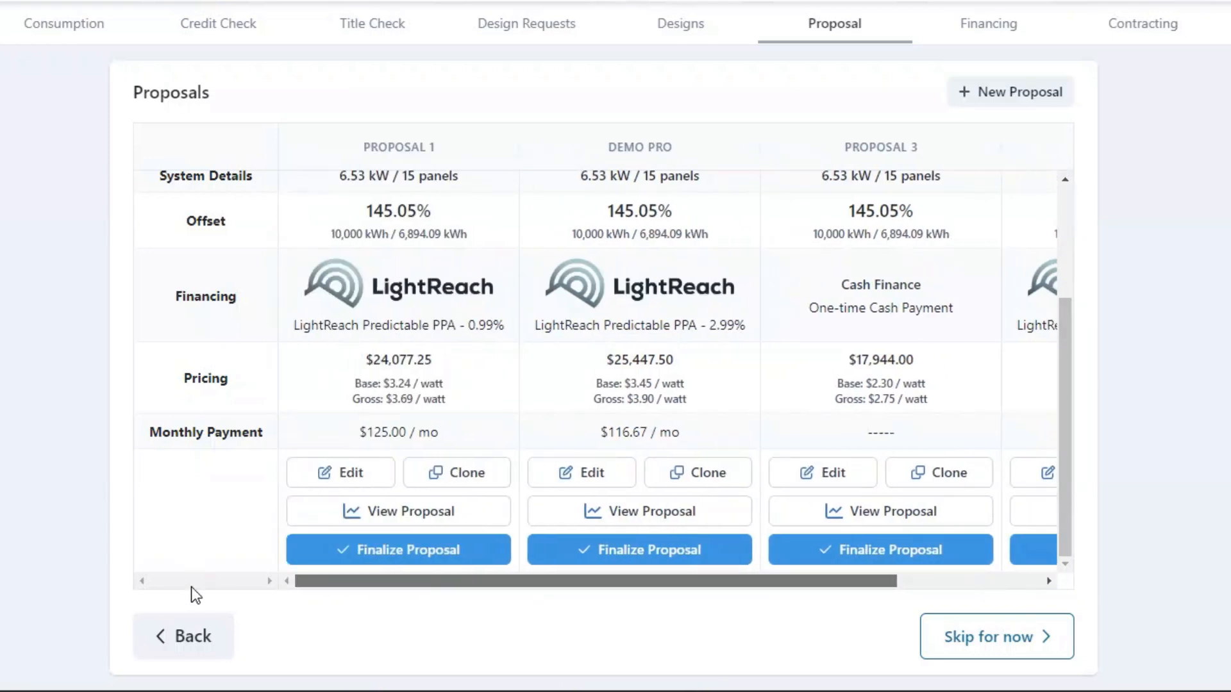
scroll(893, 357, up, 3)
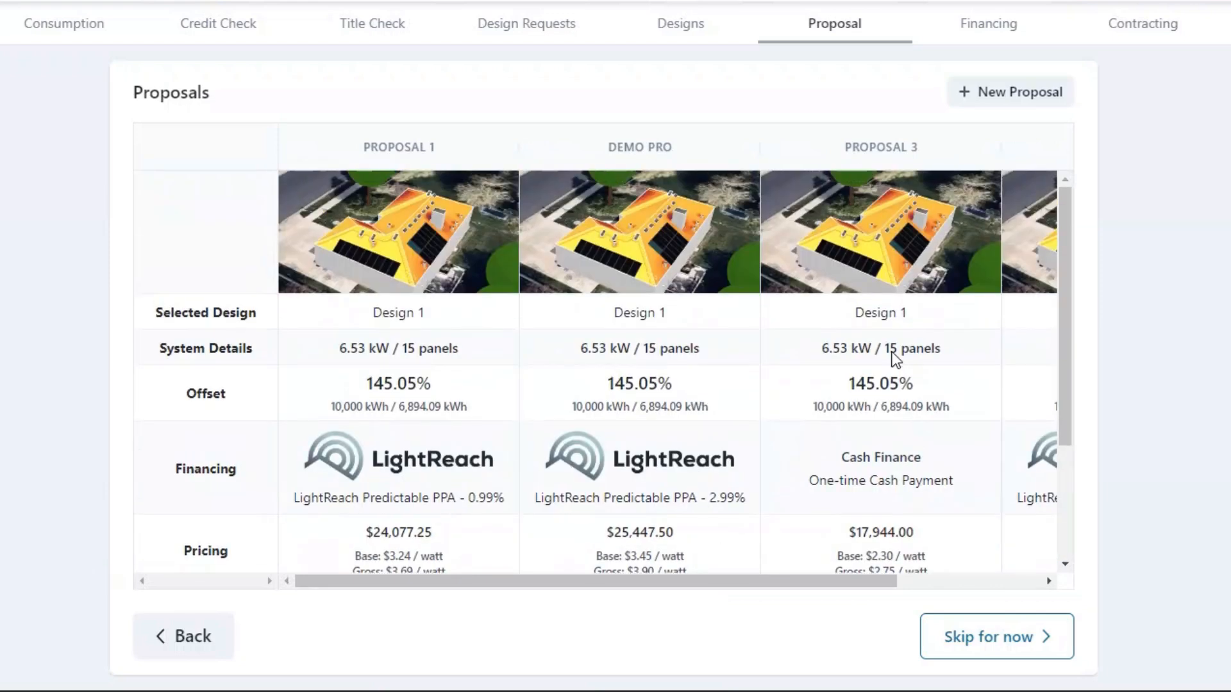
scroll(647, 515, down, 3)
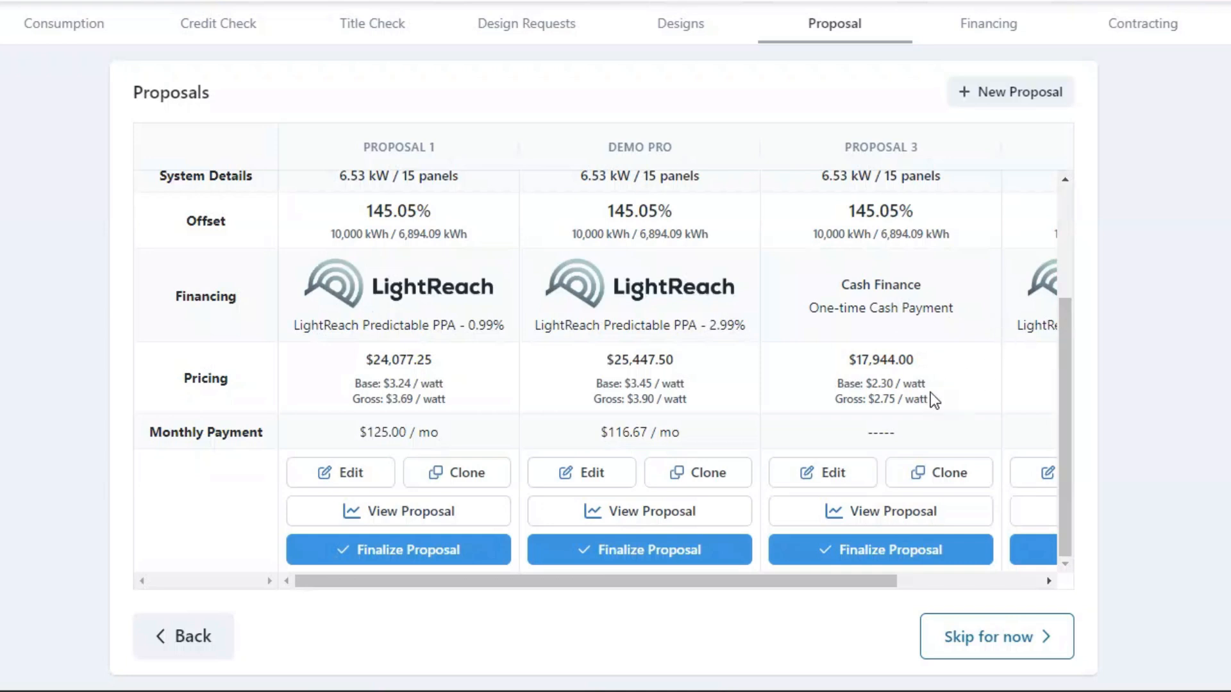
drag(575, 581, 523, 589)
drag(798, 583, 916, 585)
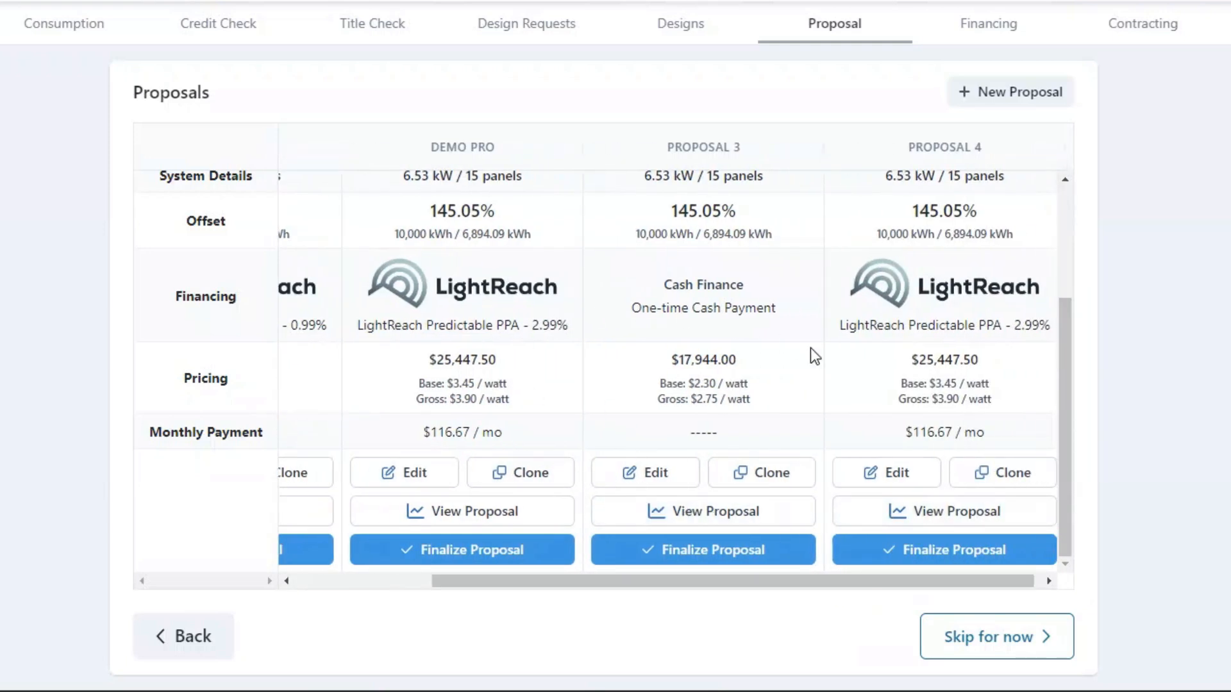
drag(665, 588, 529, 587)
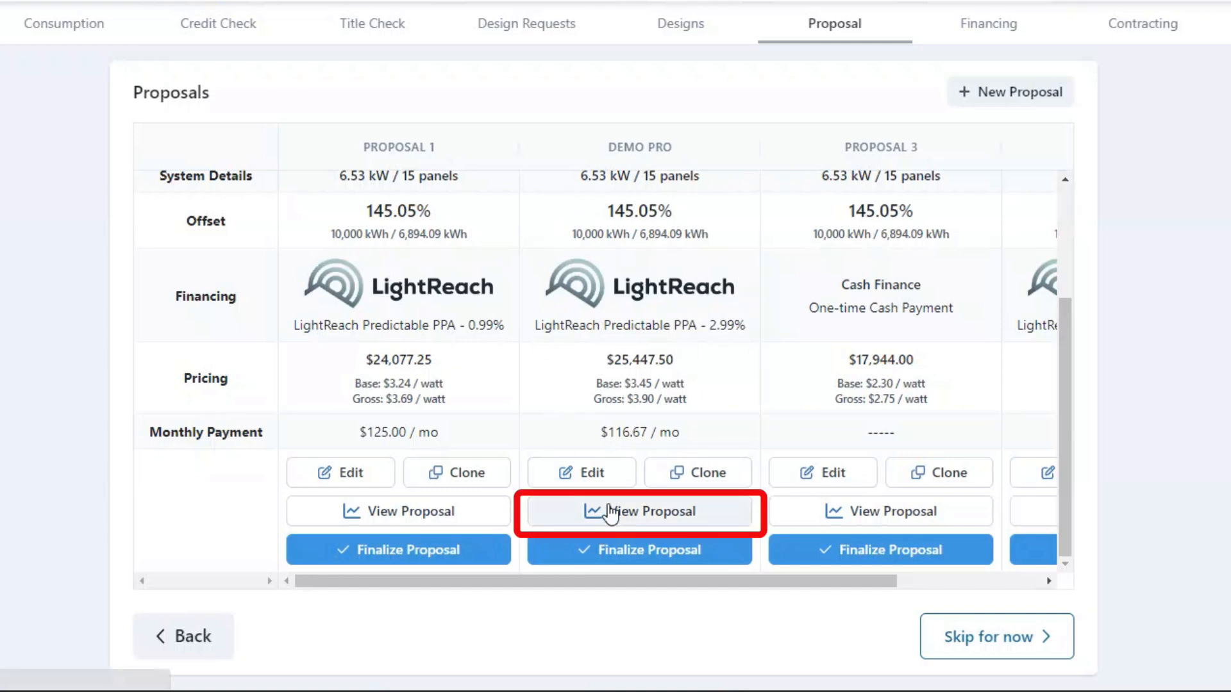
- Open Demo Pro's presentation, view its 13-slide overview, and return to the Welcome to Training Org slide
click(610, 511)
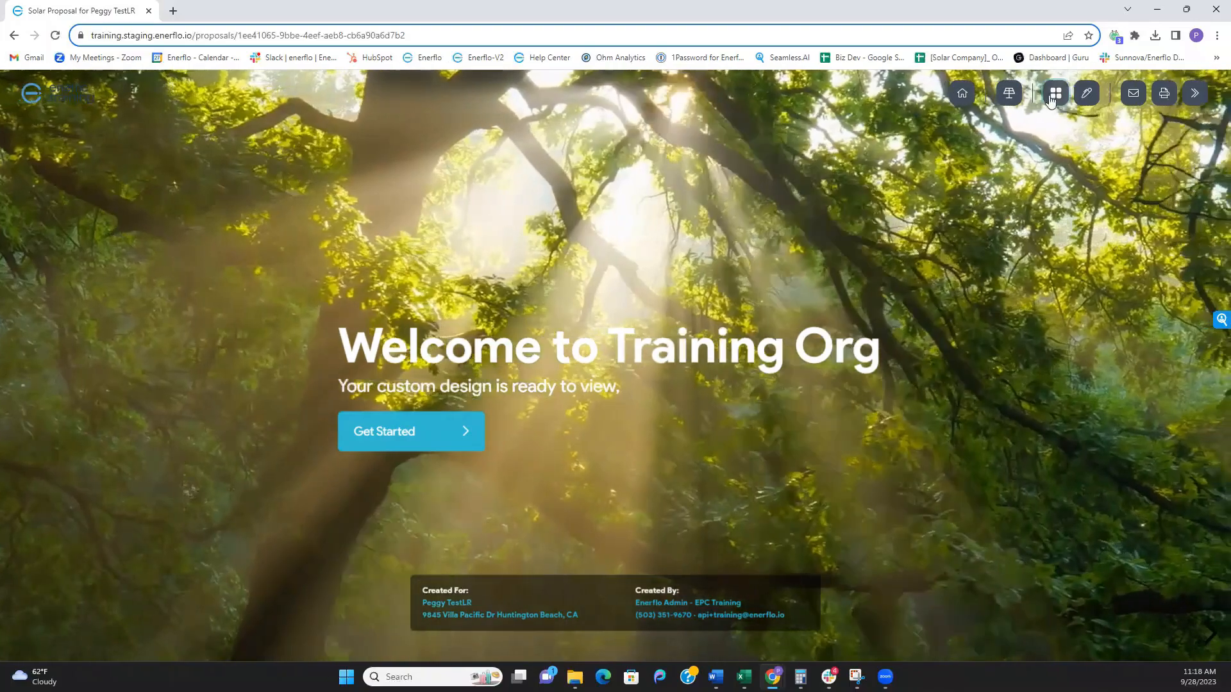
click(1054, 95)
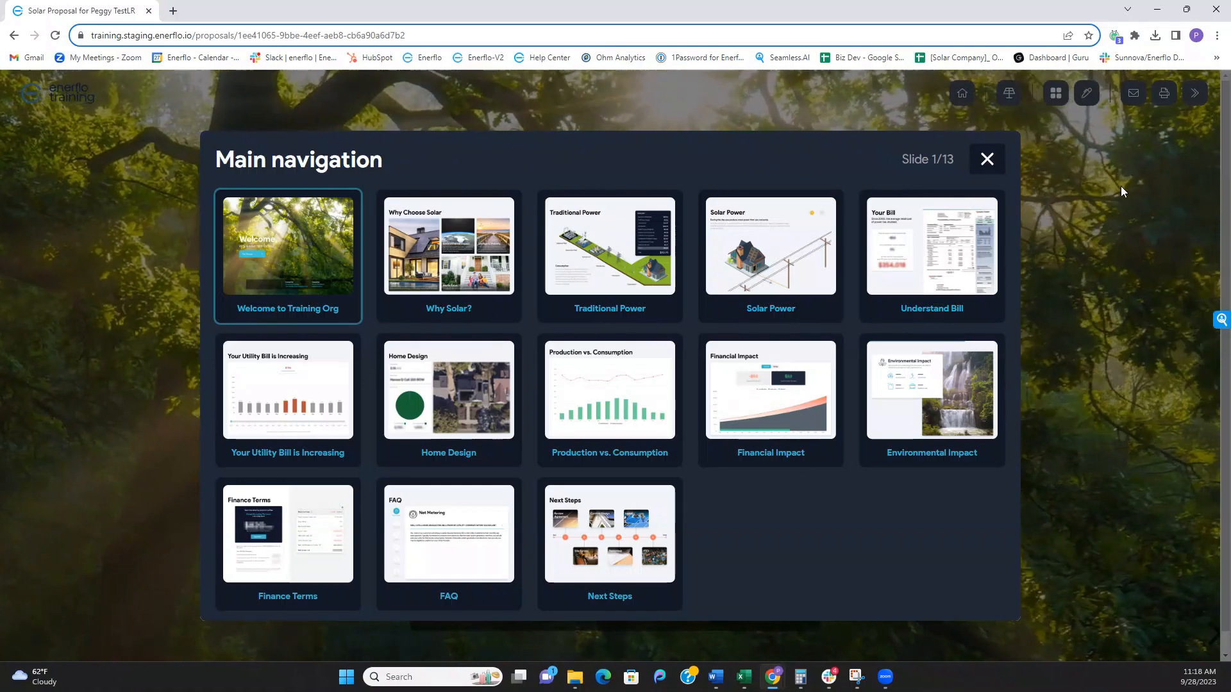
click(987, 159)
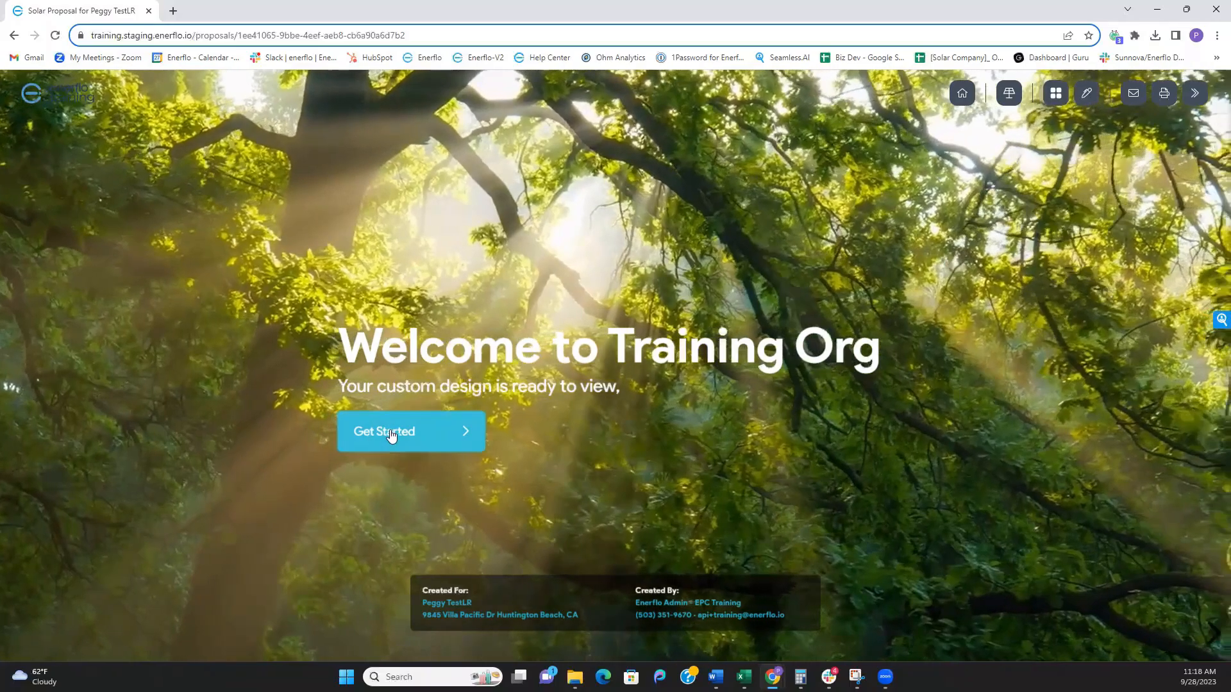
- Present the Control benefit and the Traditional Power, Solar Power and Your Bill slides, projecting utility bills to 2031
click(392, 435)
click(391, 431)
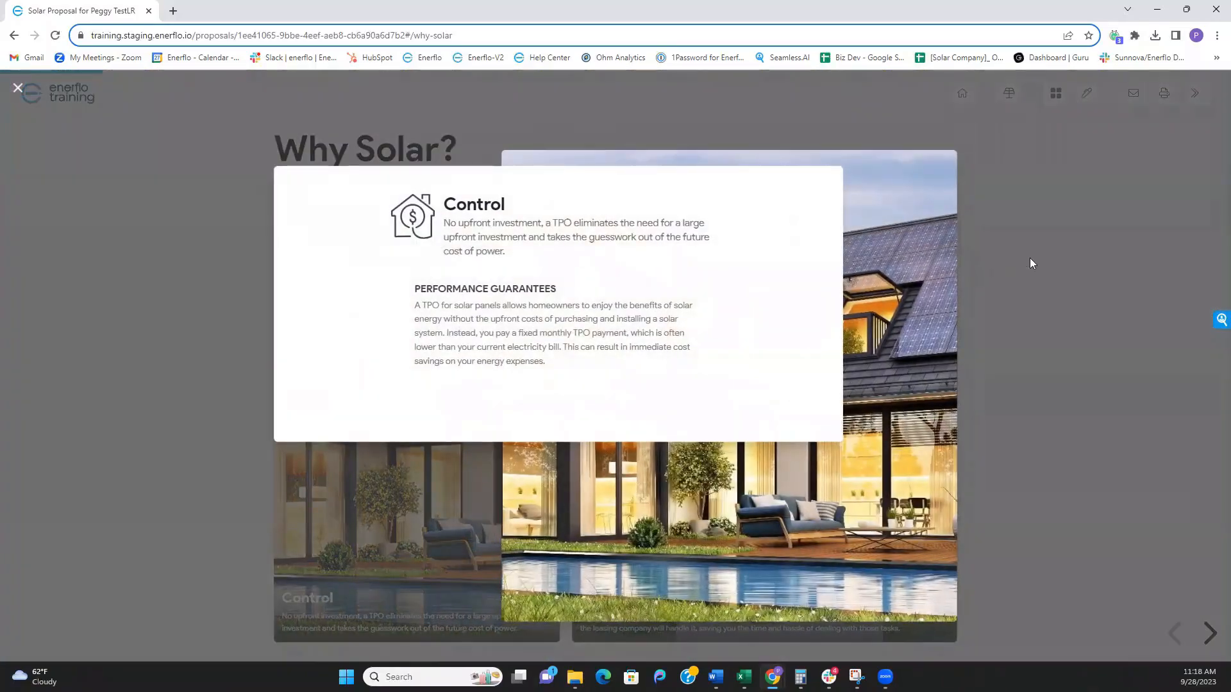
click(1031, 263)
click(1210, 635)
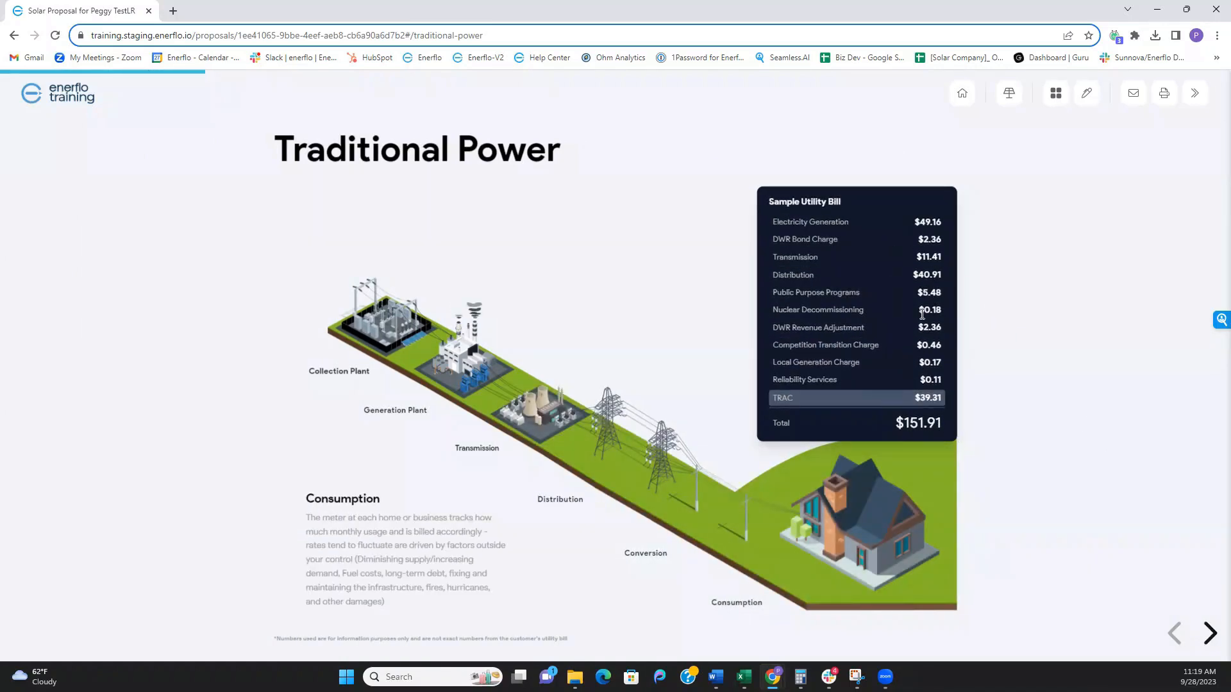
click(1209, 635)
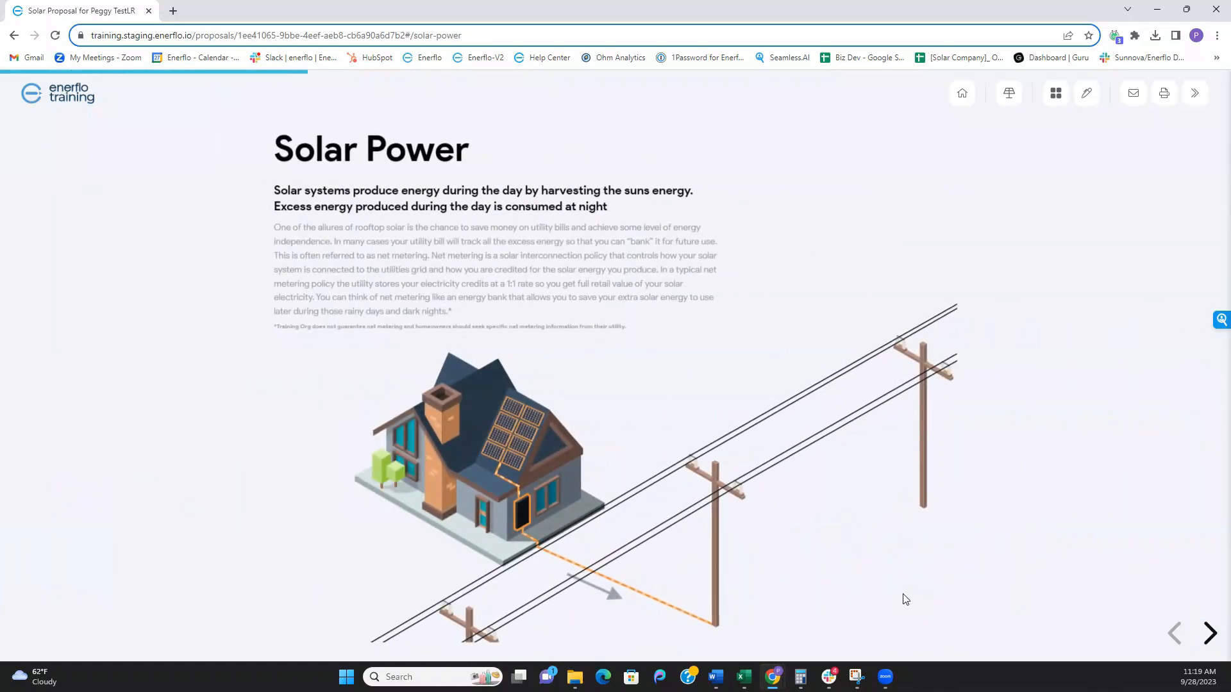
click(1208, 635)
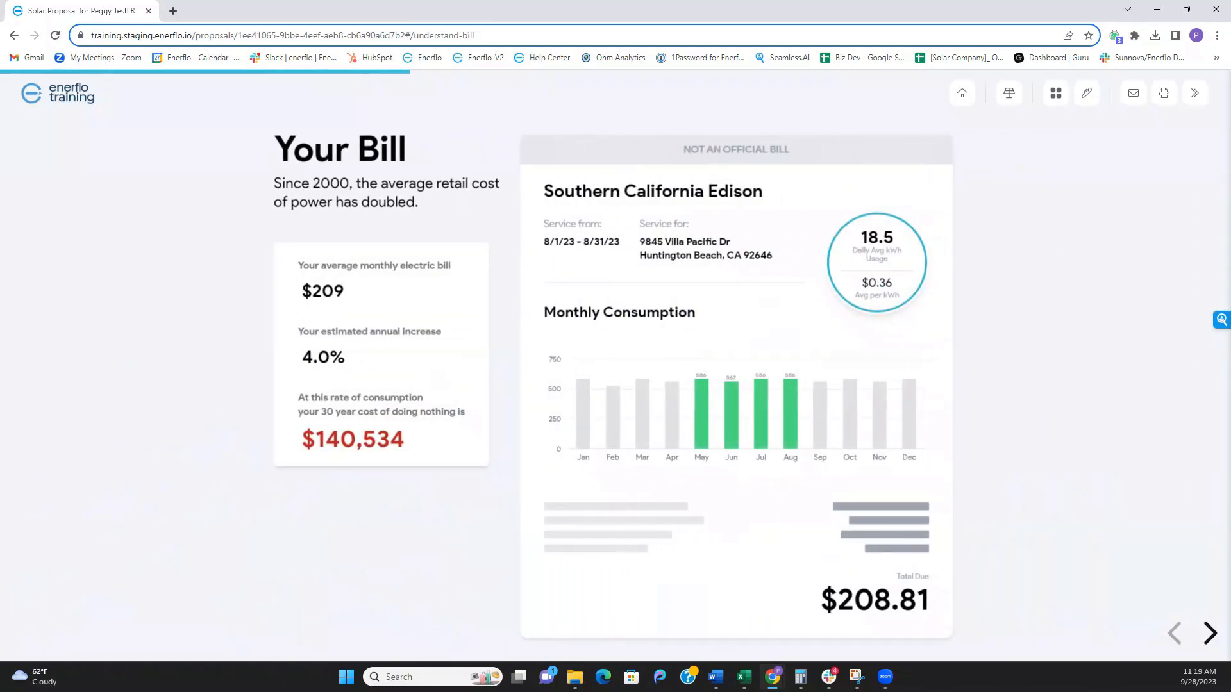
click(1210, 635)
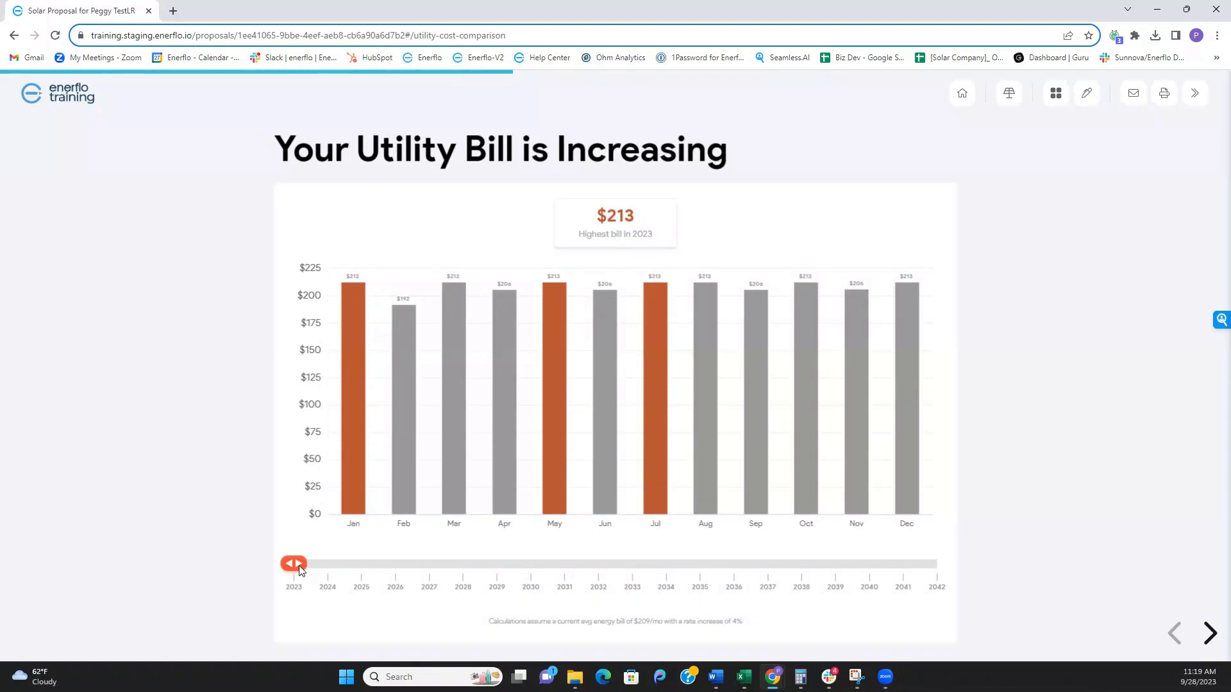
drag(309, 571, 578, 573)
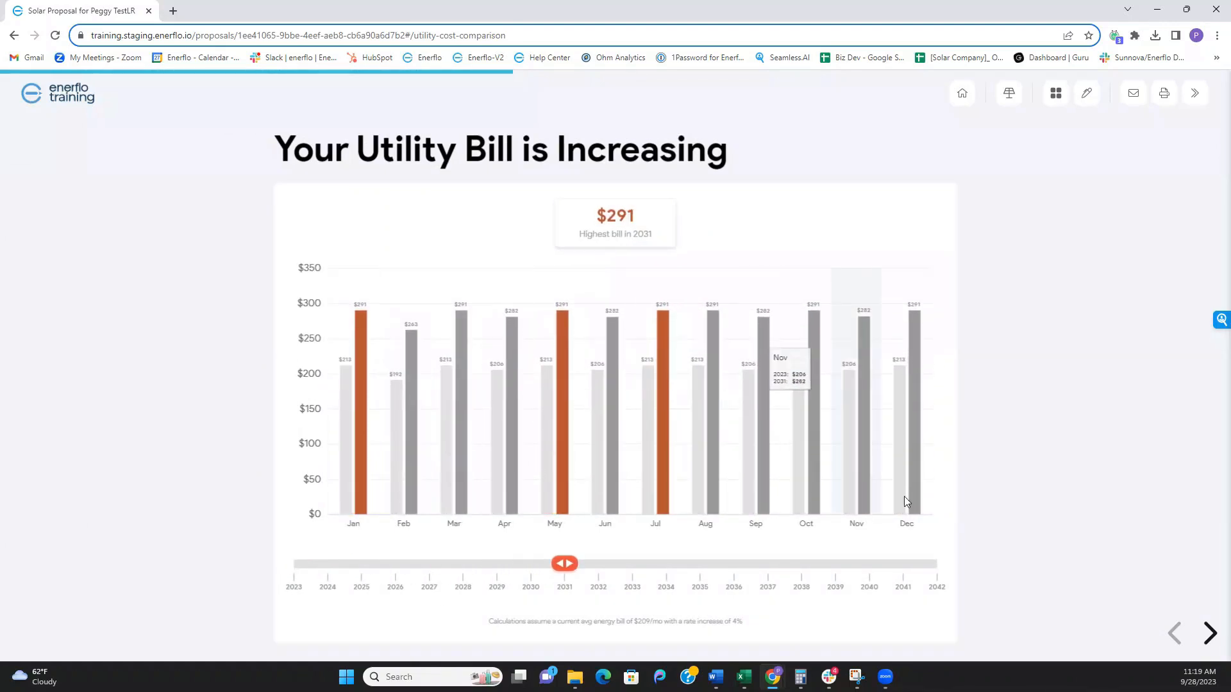
- Advance past the Home Design slide and jump to the Finance Terms slide
click(1210, 634)
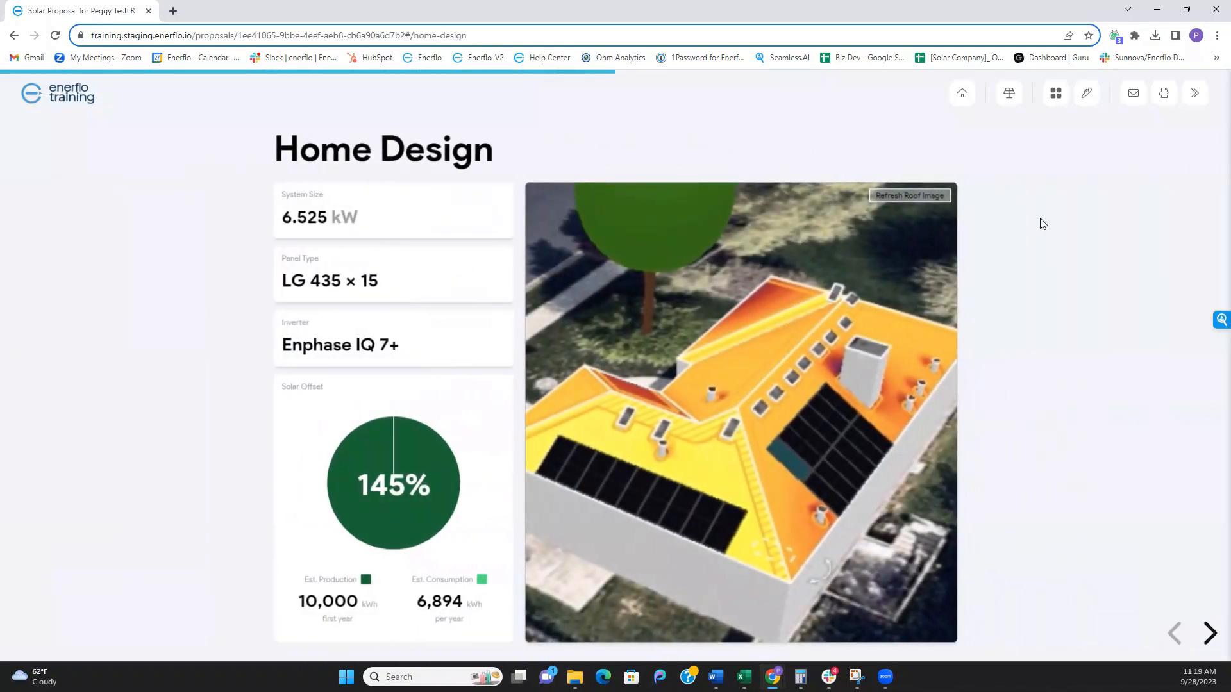
click(1056, 95)
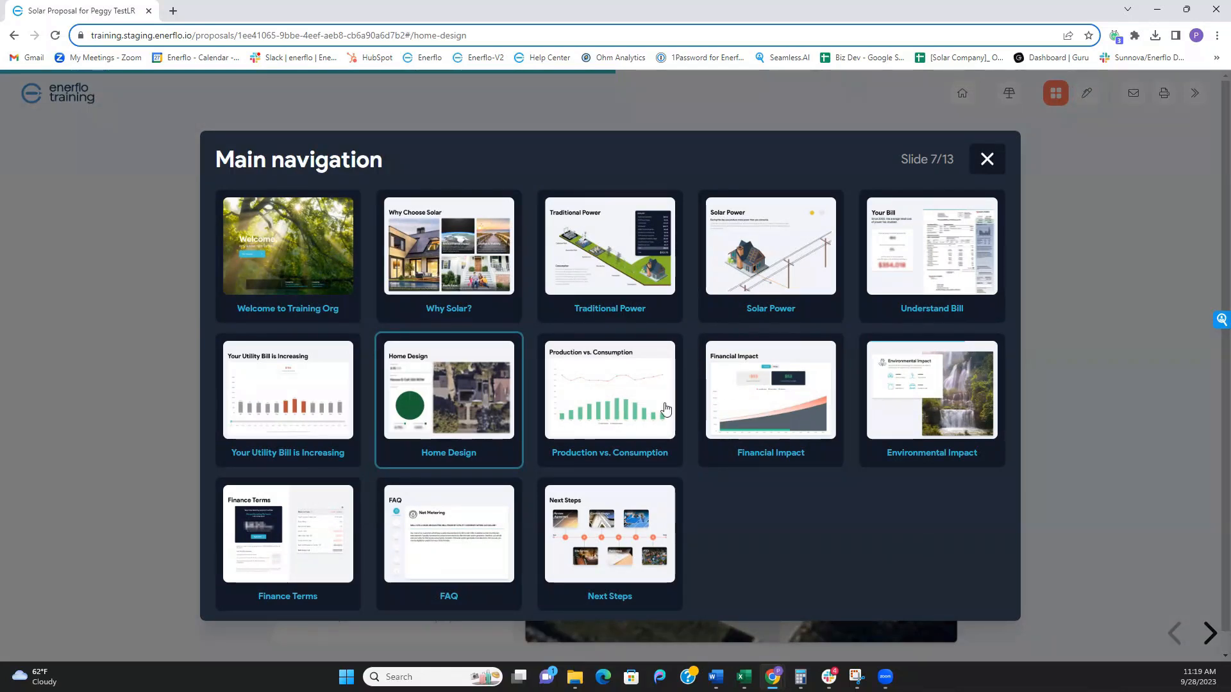
click(290, 564)
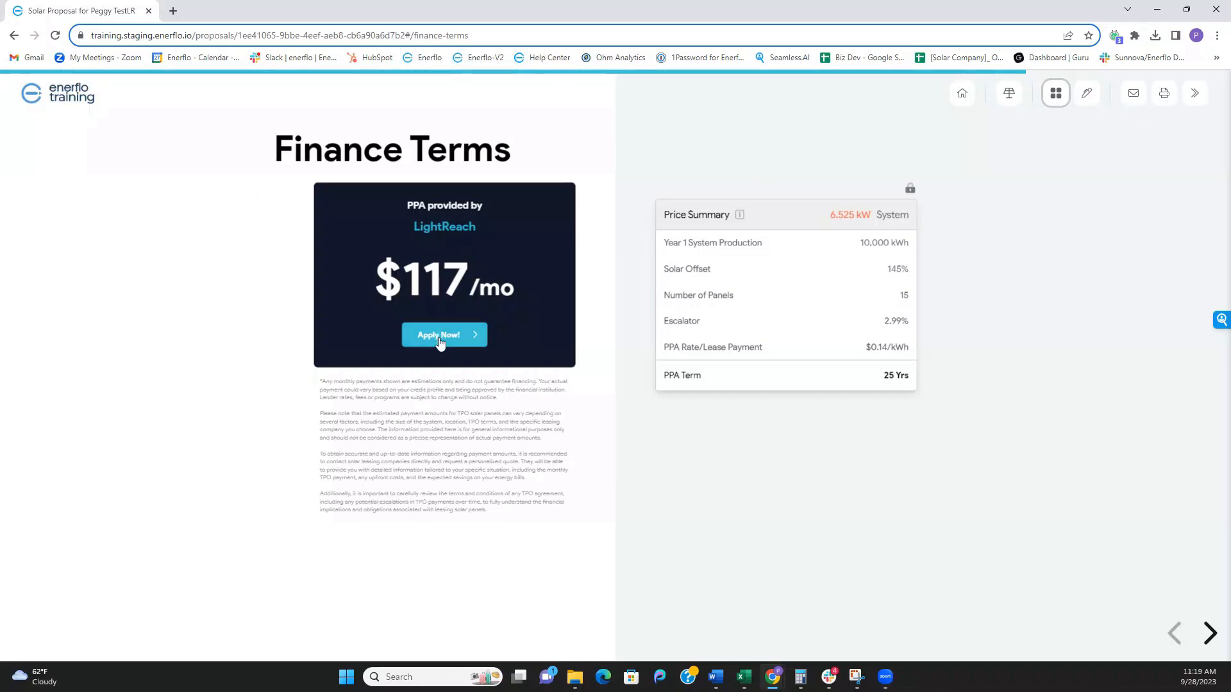
- Start the LightReach financing application and enter the customer's social security number
click(438, 335)
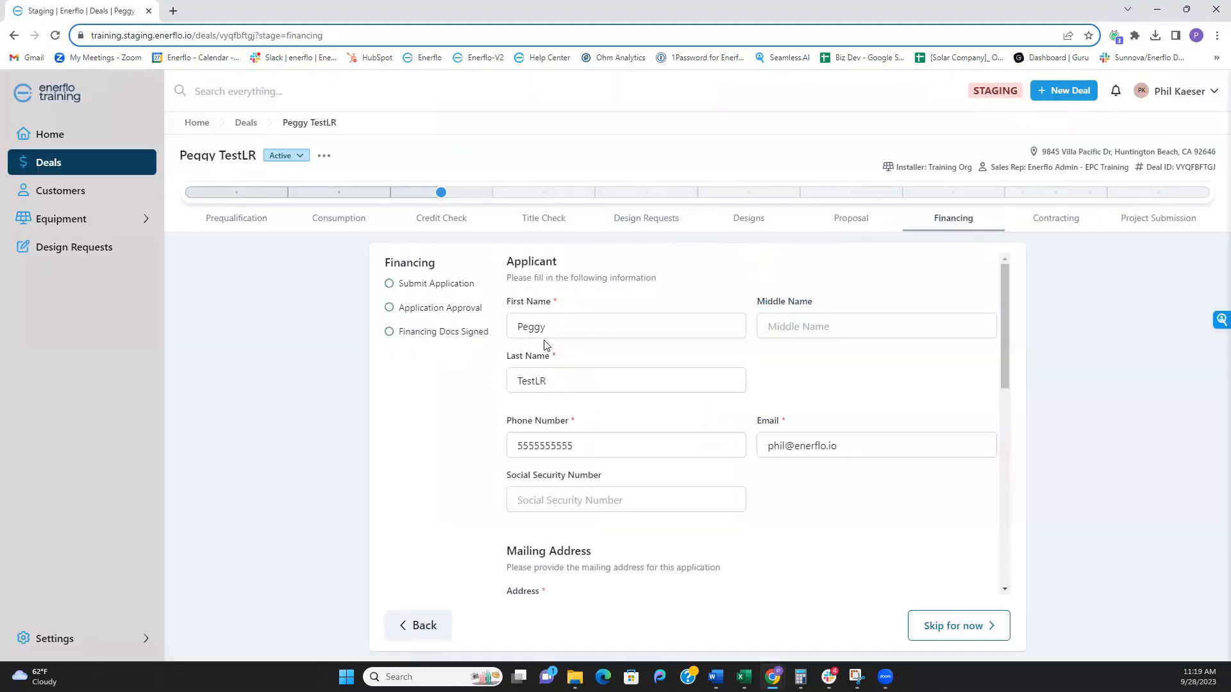
scroll(590, 403, down, 2)
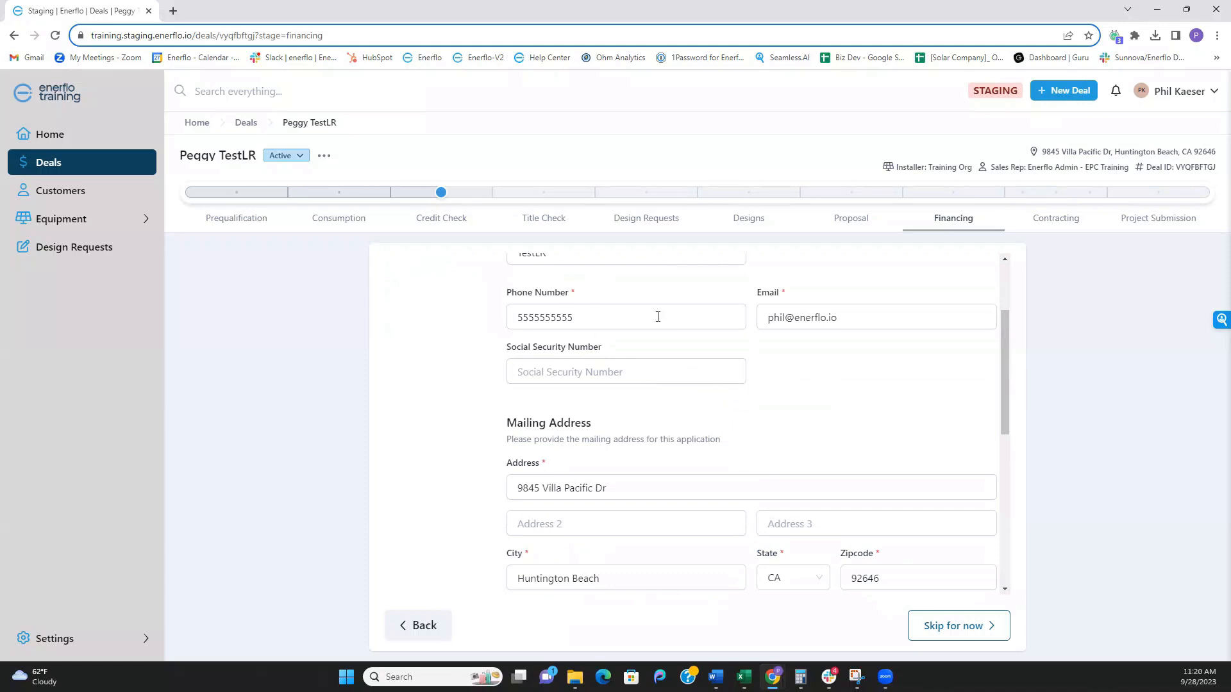
click(621, 375)
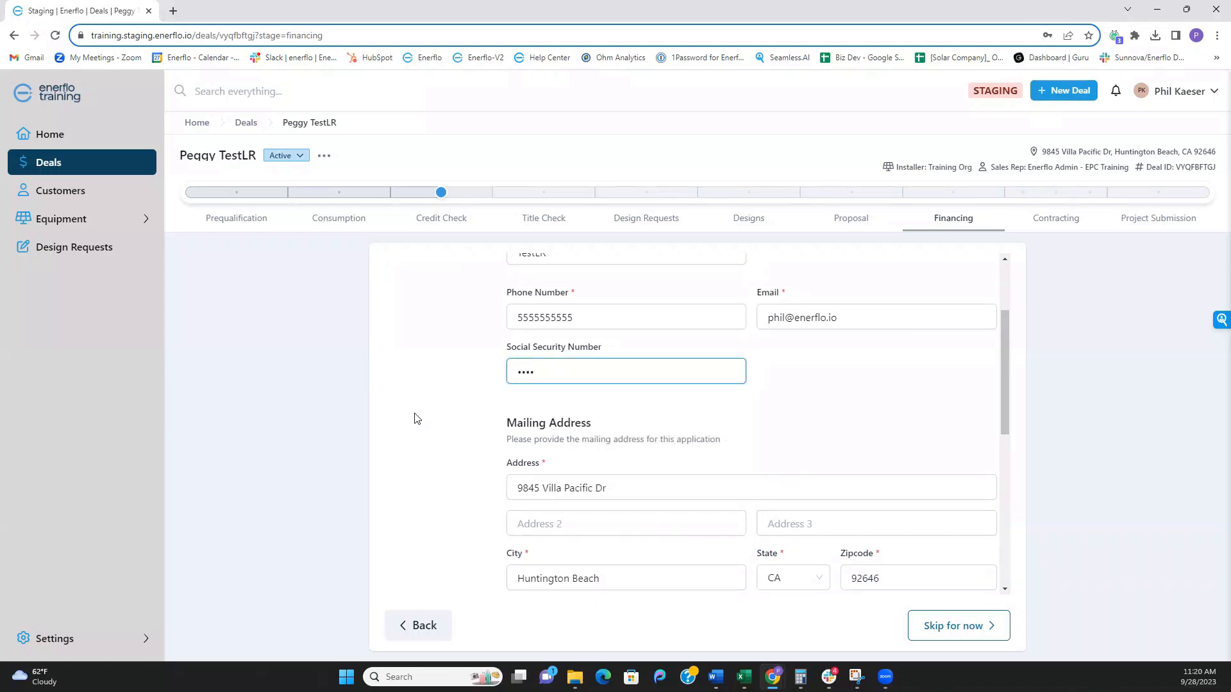
click(414, 418)
- Accept the credit report disclosures, submit, and confirm approval for the Predictable PPA over 300 months
scroll(513, 416, down, 5)
scroll(546, 386, down, 1)
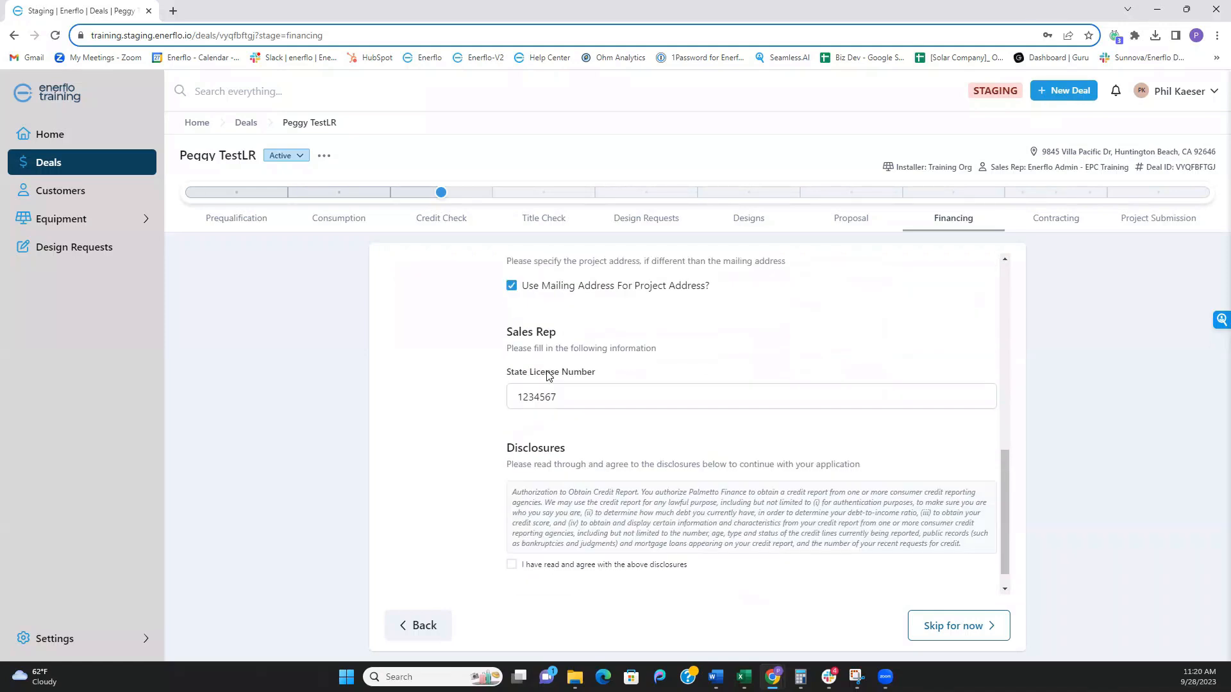
scroll(525, 480, down, 1)
click(512, 541)
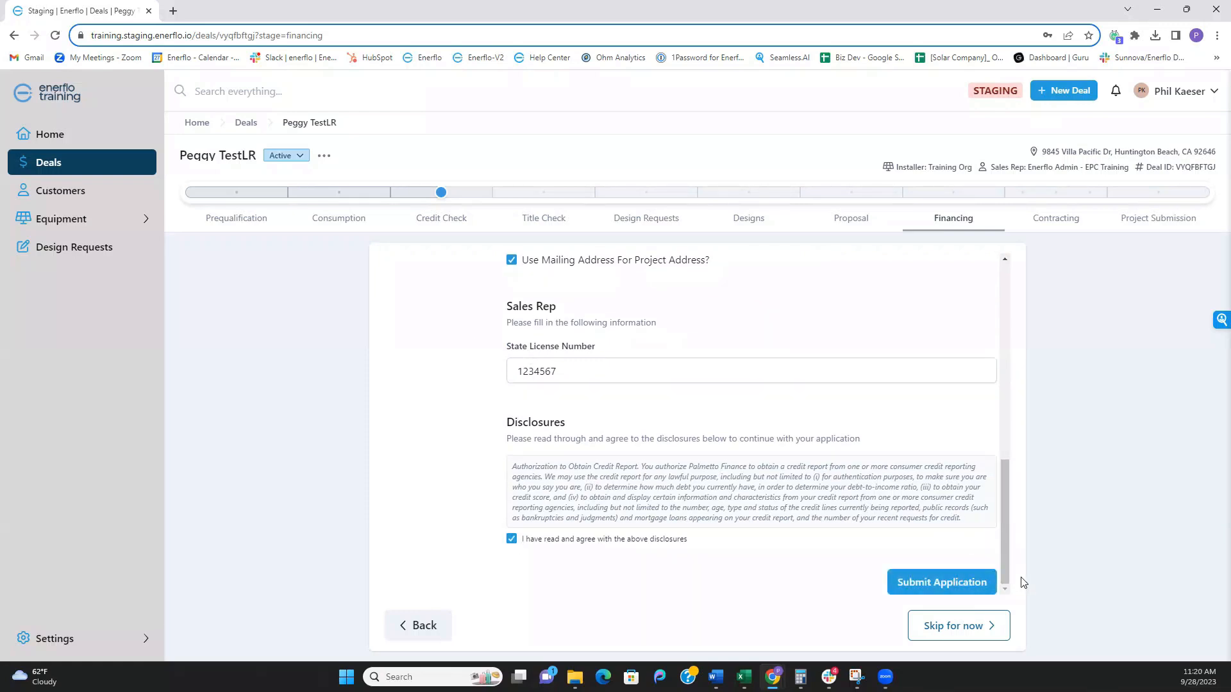
click(945, 584)
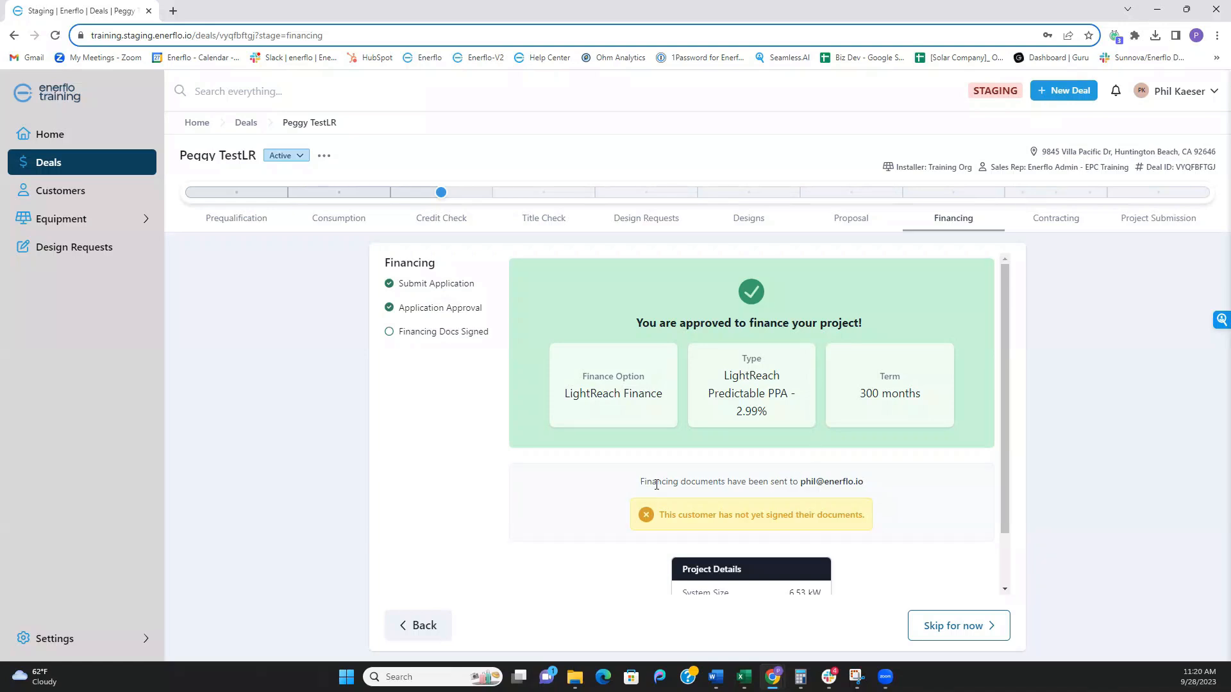
scroll(657, 485, down, 1)
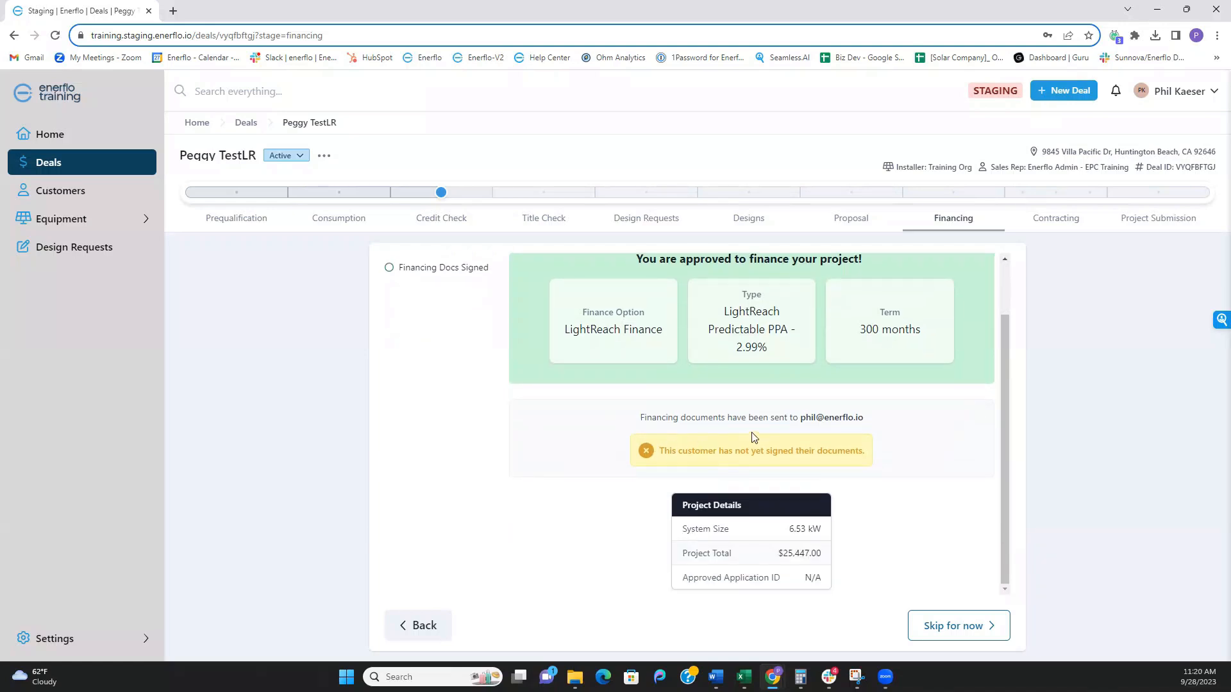
scroll(772, 417, up, 1)
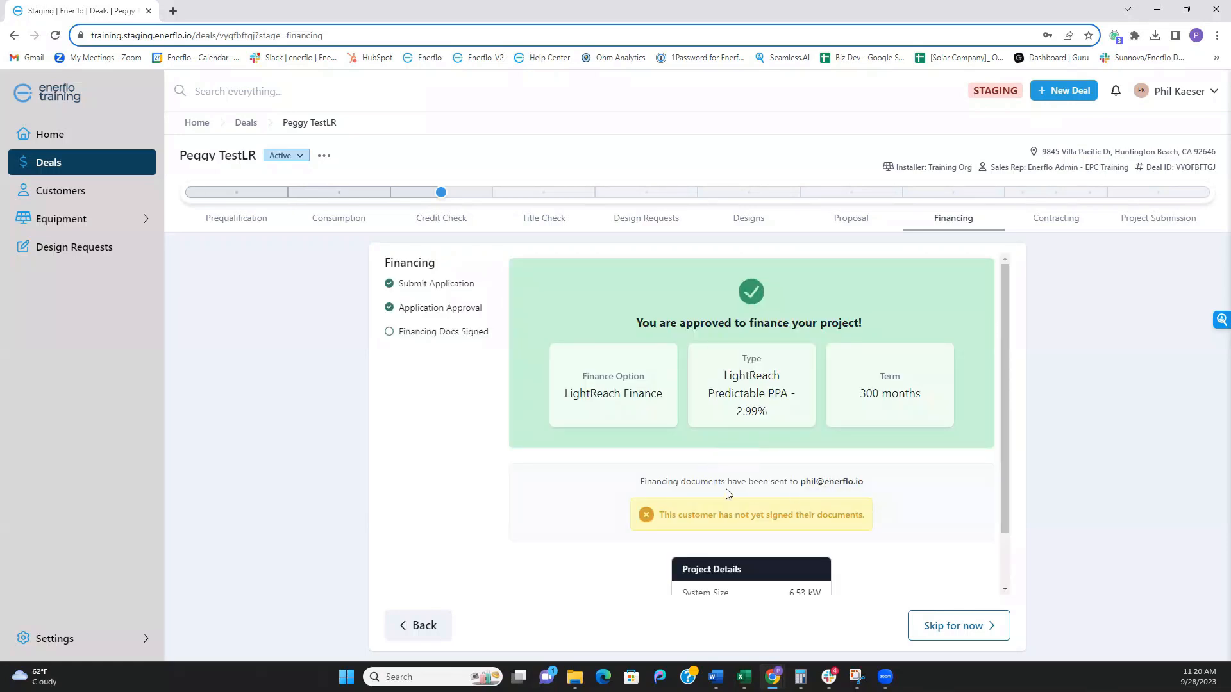
- From the DocuSign email in Gmail, open the LightReach PPA documents for review and signing
key(alt+Tab)
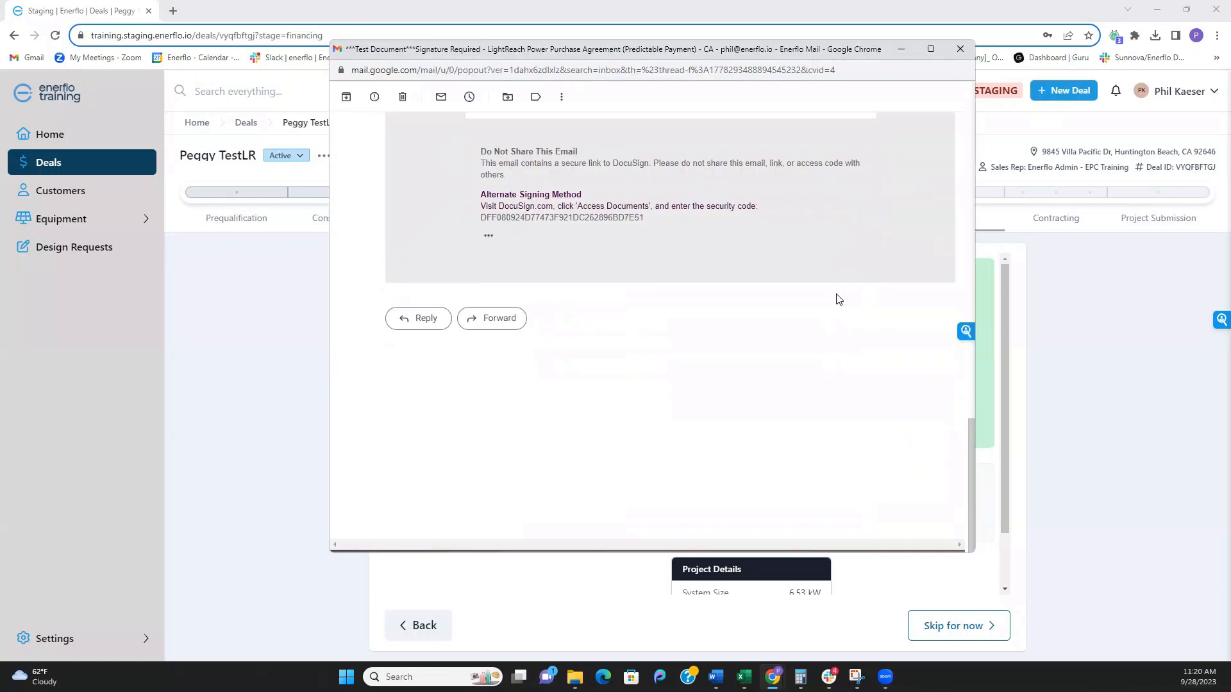
scroll(838, 297, up, 6)
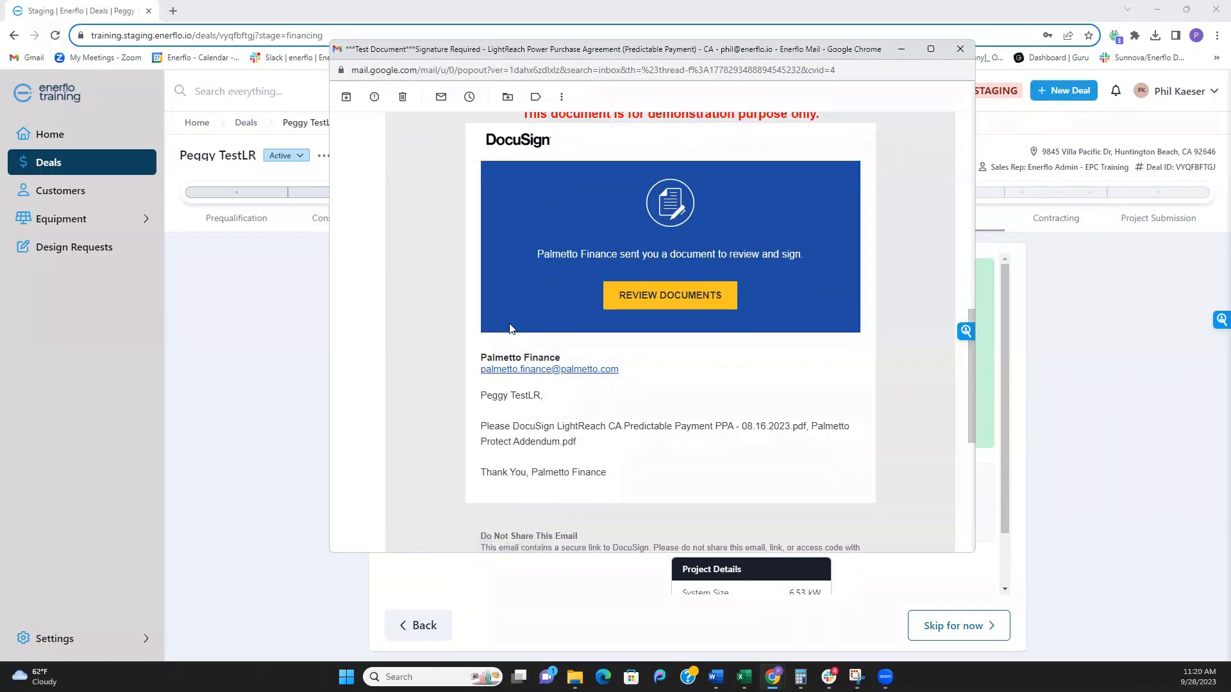
click(626, 298)
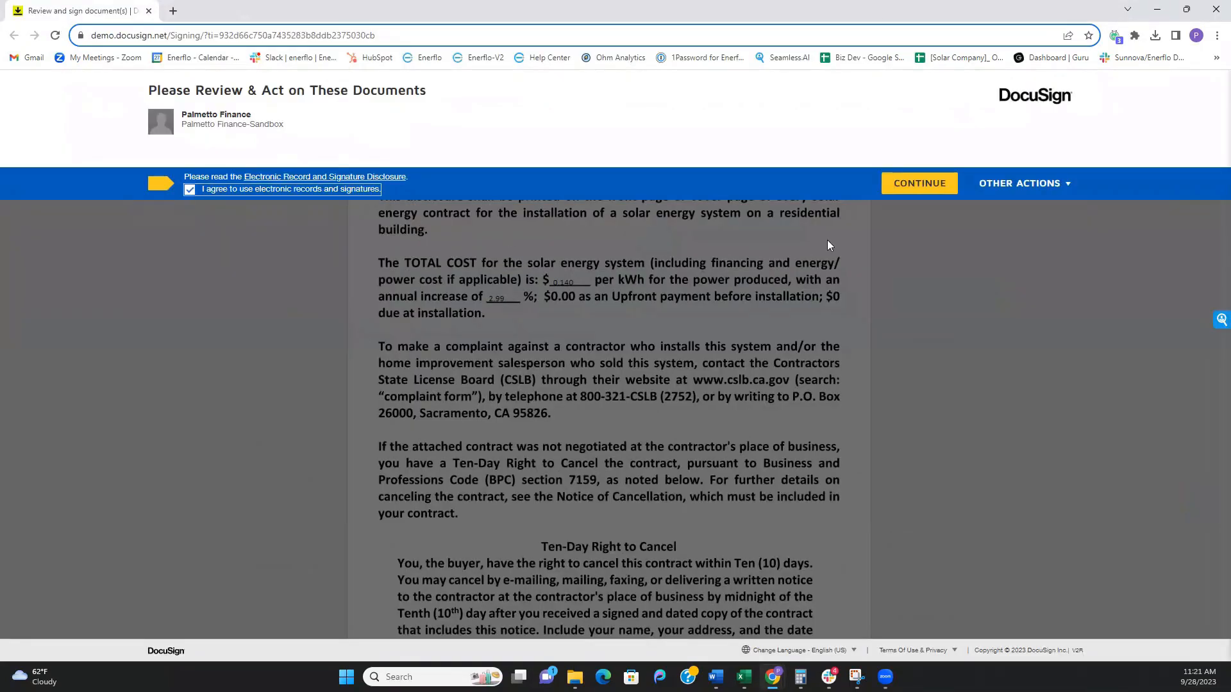
- Accept the electronic records disclosure and adopt initials at the agreement's first initial field
click(913, 184)
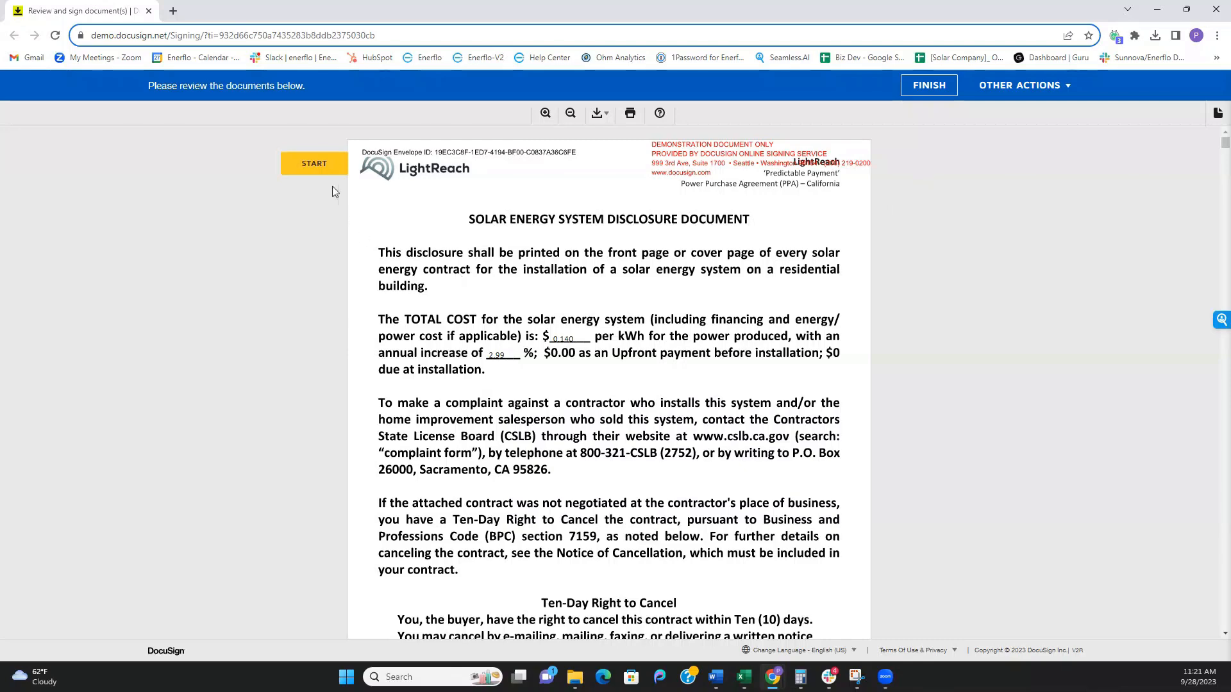
click(330, 165)
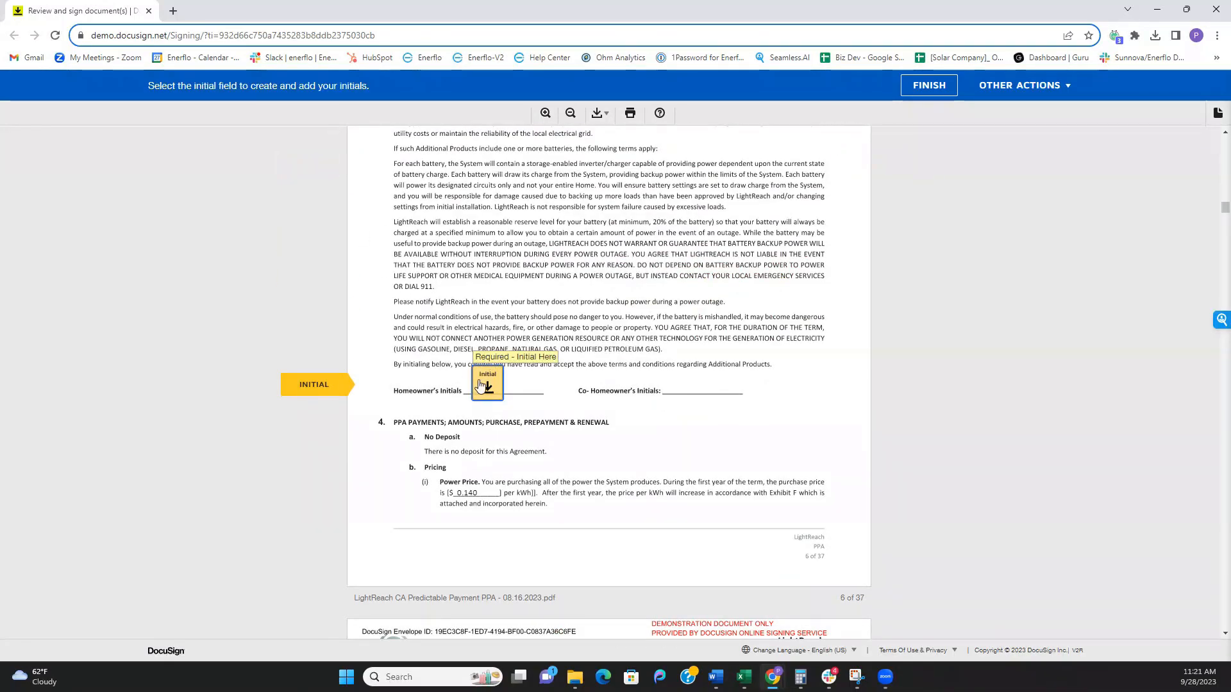
click(480, 385)
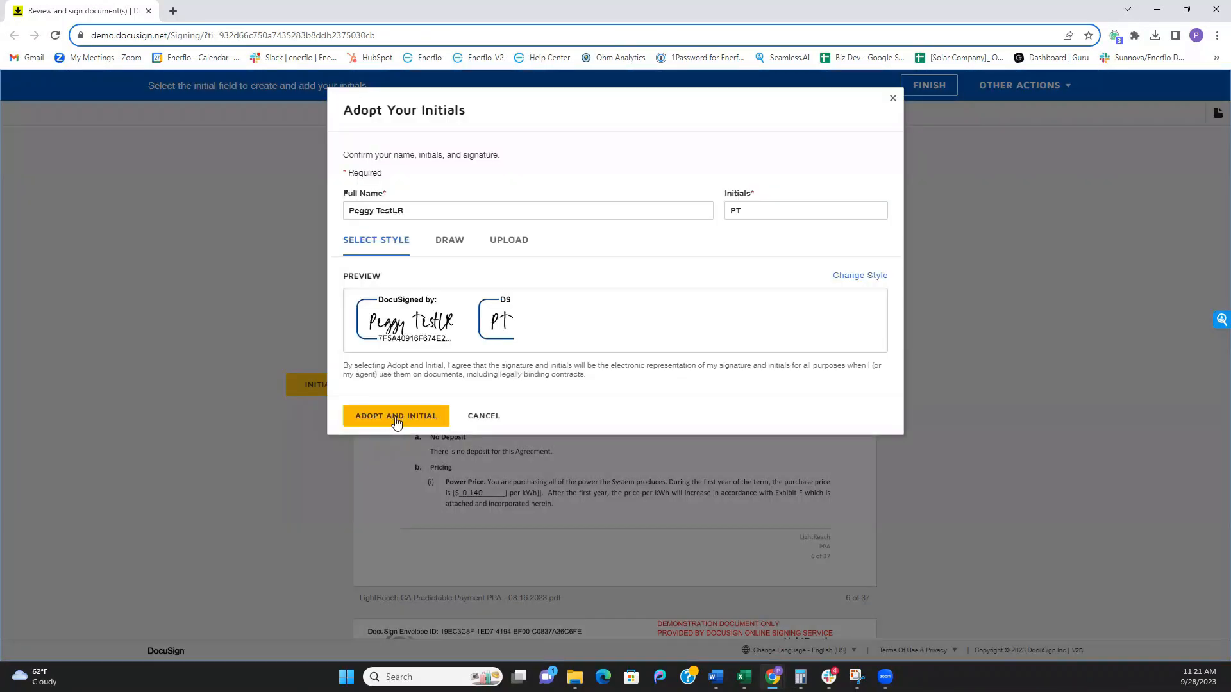
click(396, 416)
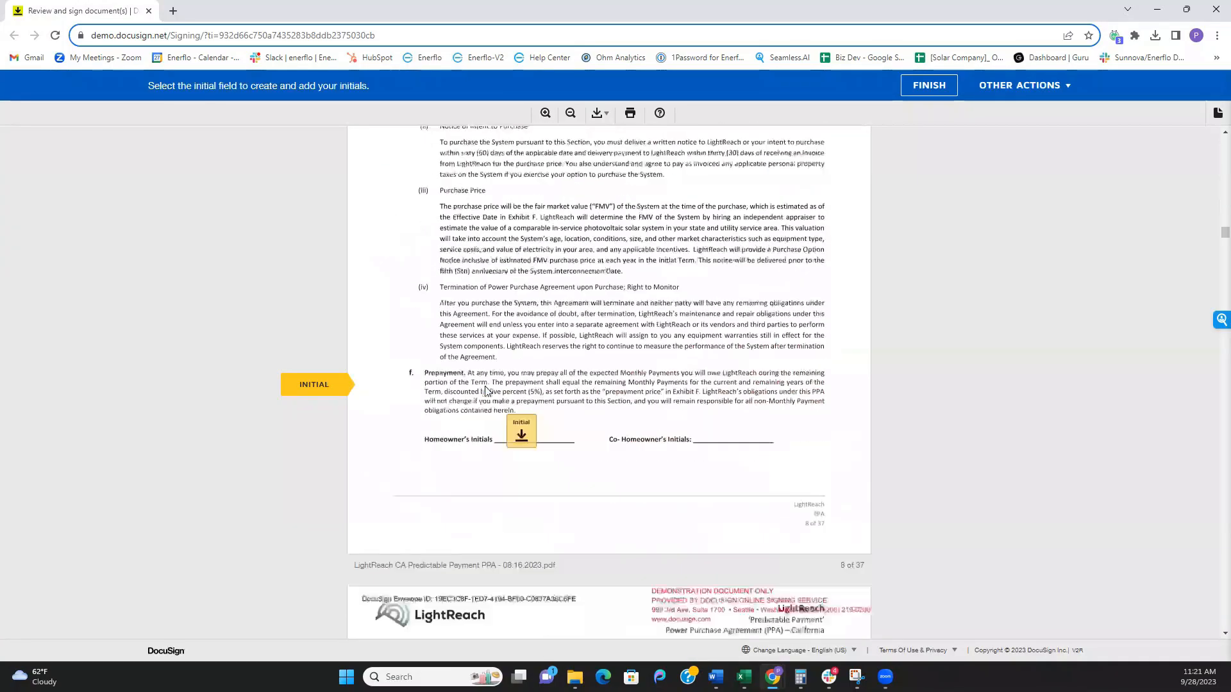
- Initial the remaining required fields, sign the homeowner signature field, and finish signing
click(532, 388)
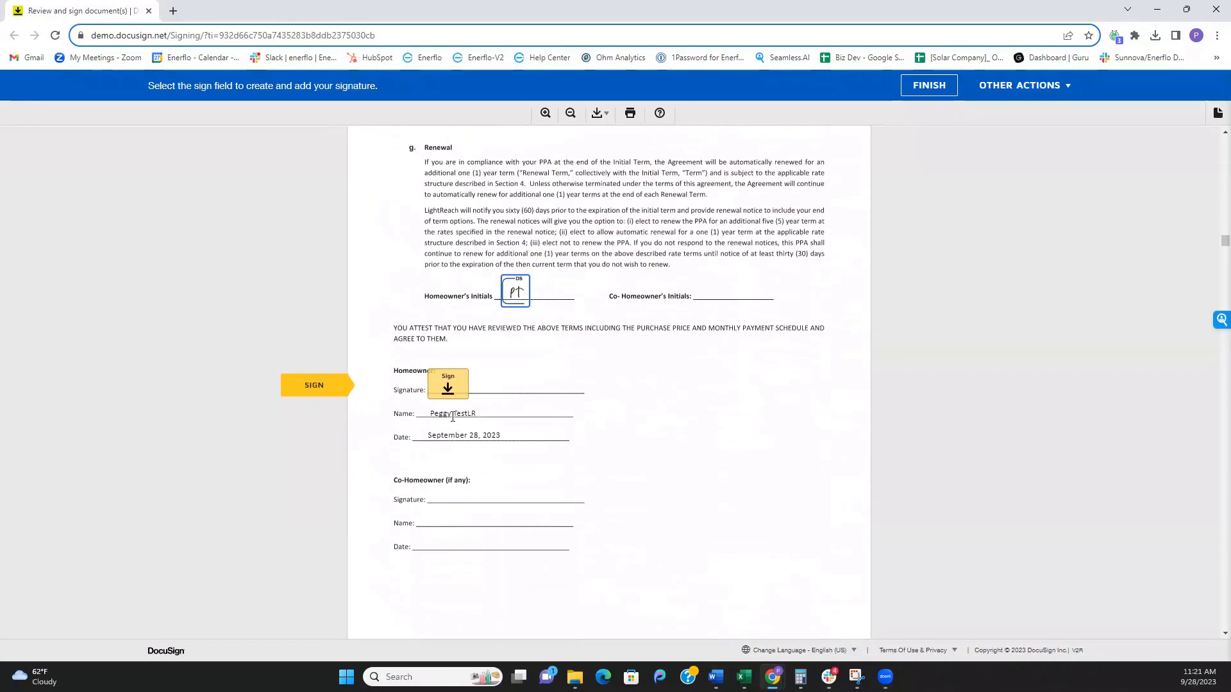
click(453, 393)
click(518, 386)
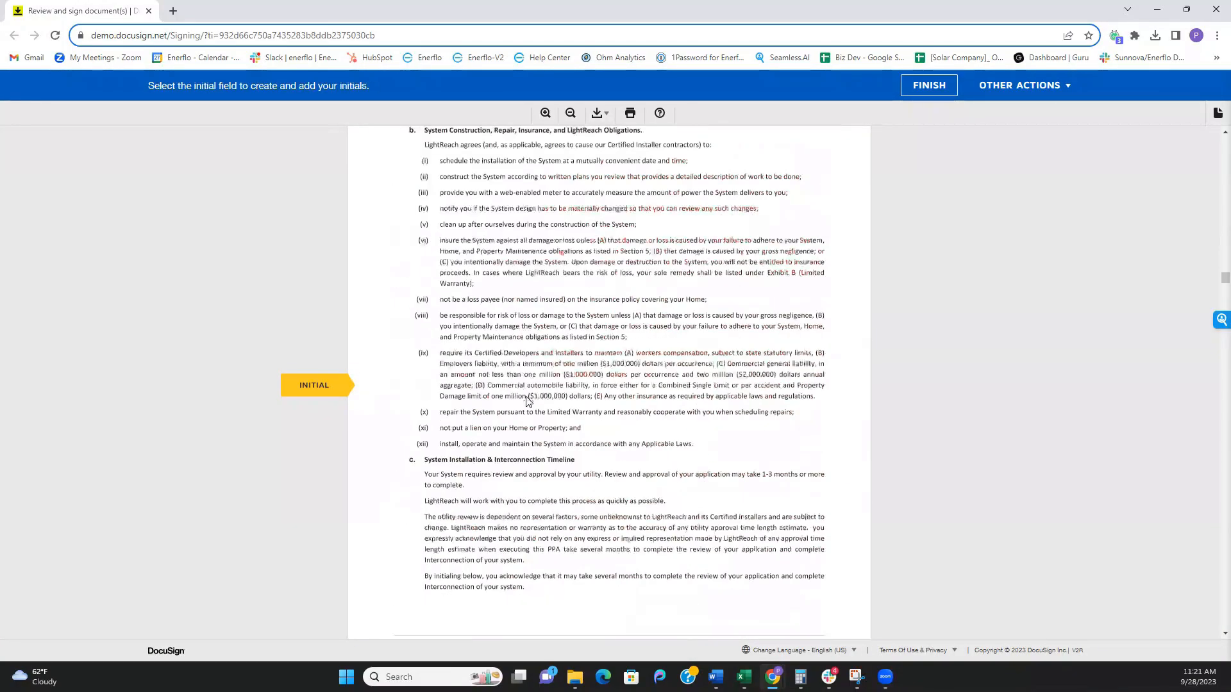
click(521, 393)
click(518, 394)
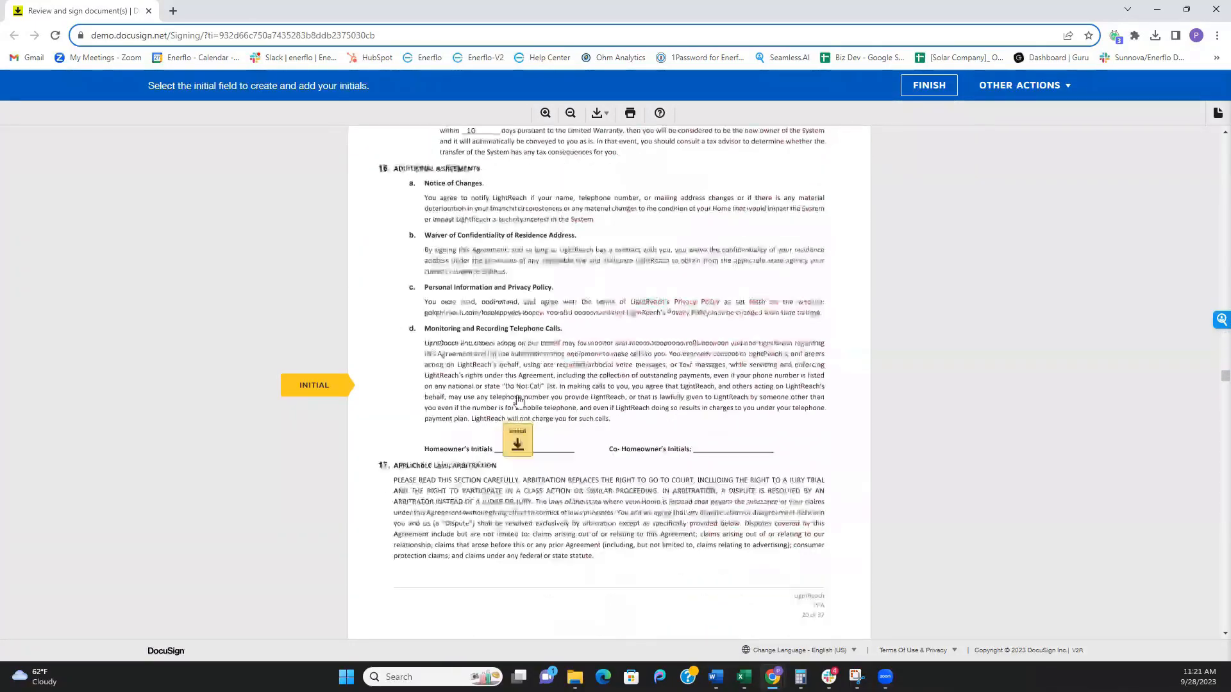
click(518, 396)
click(458, 398)
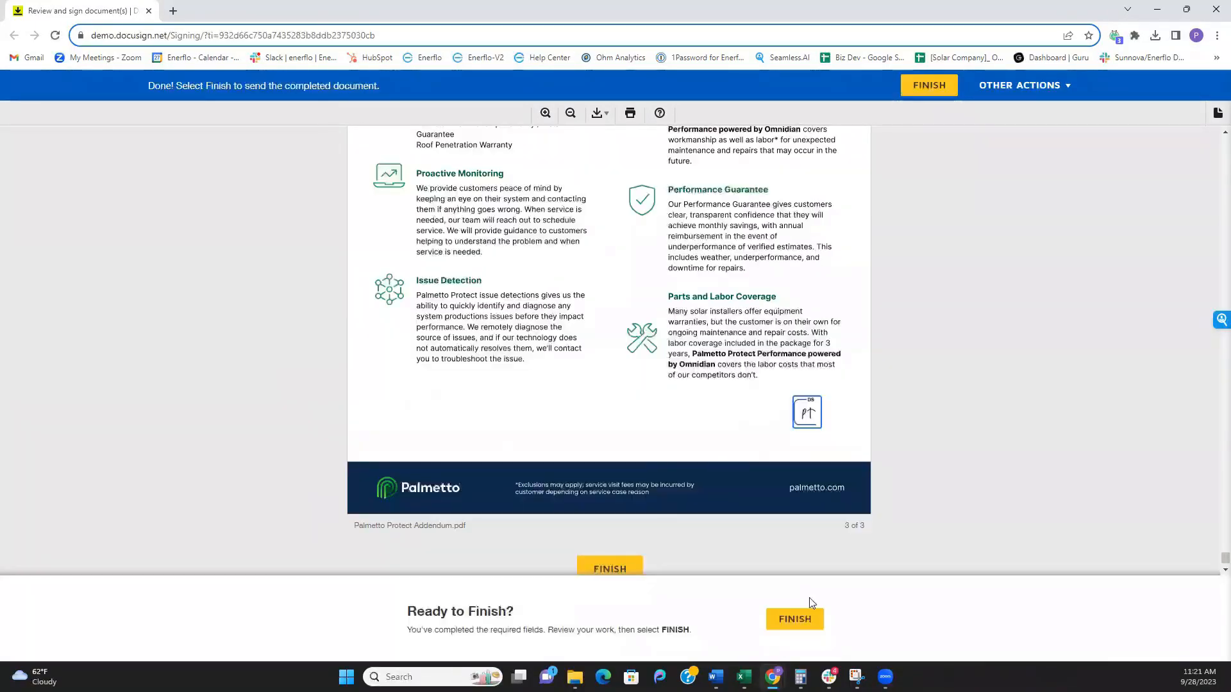
click(805, 620)
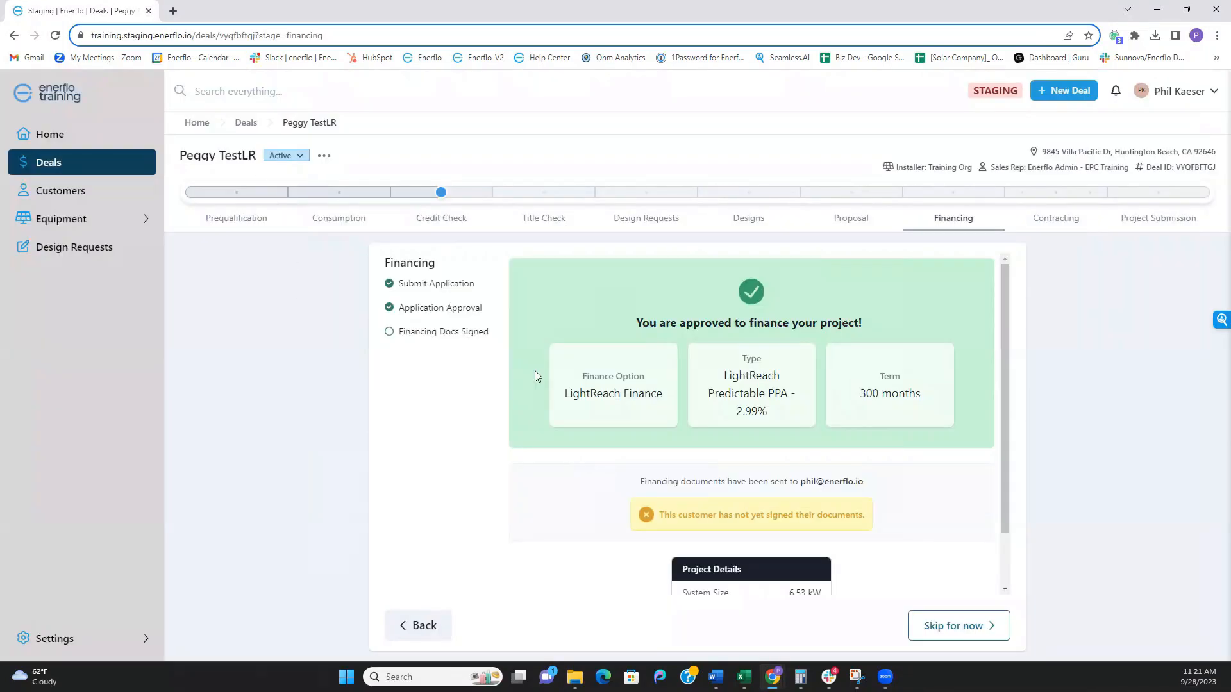
- Move the deal from Financing into Contracting, then bring up the Project Submission stage
scroll(632, 366, down, 1)
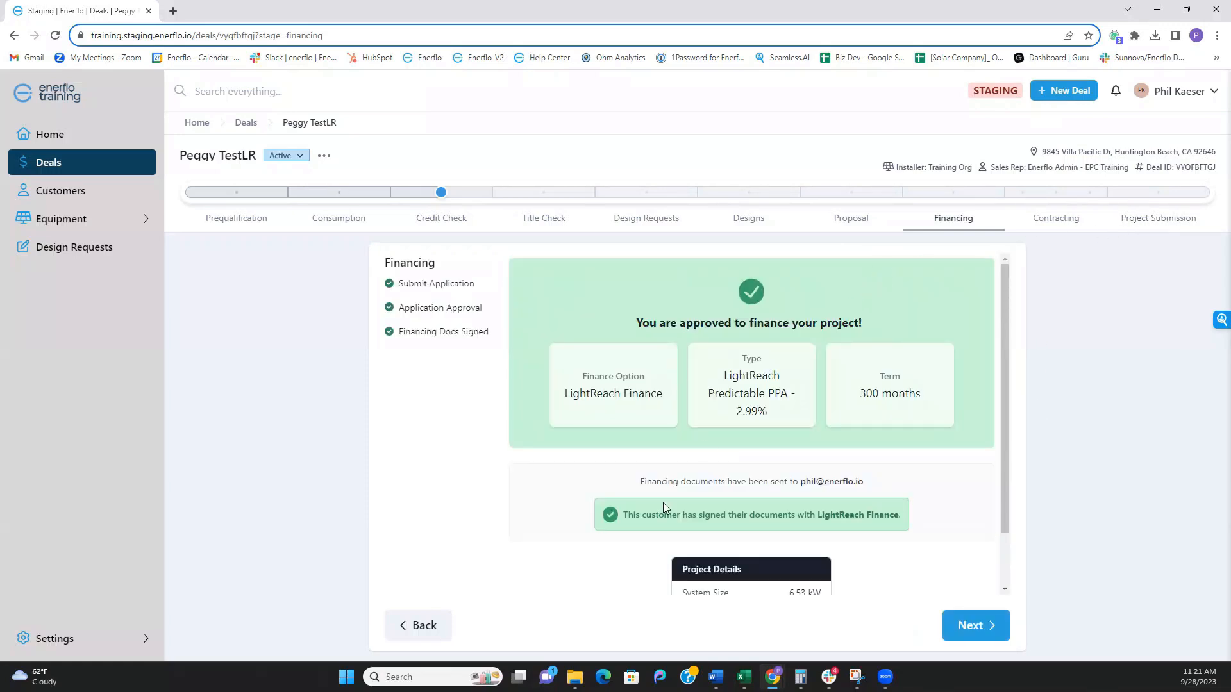
scroll(710, 461, down, 1)
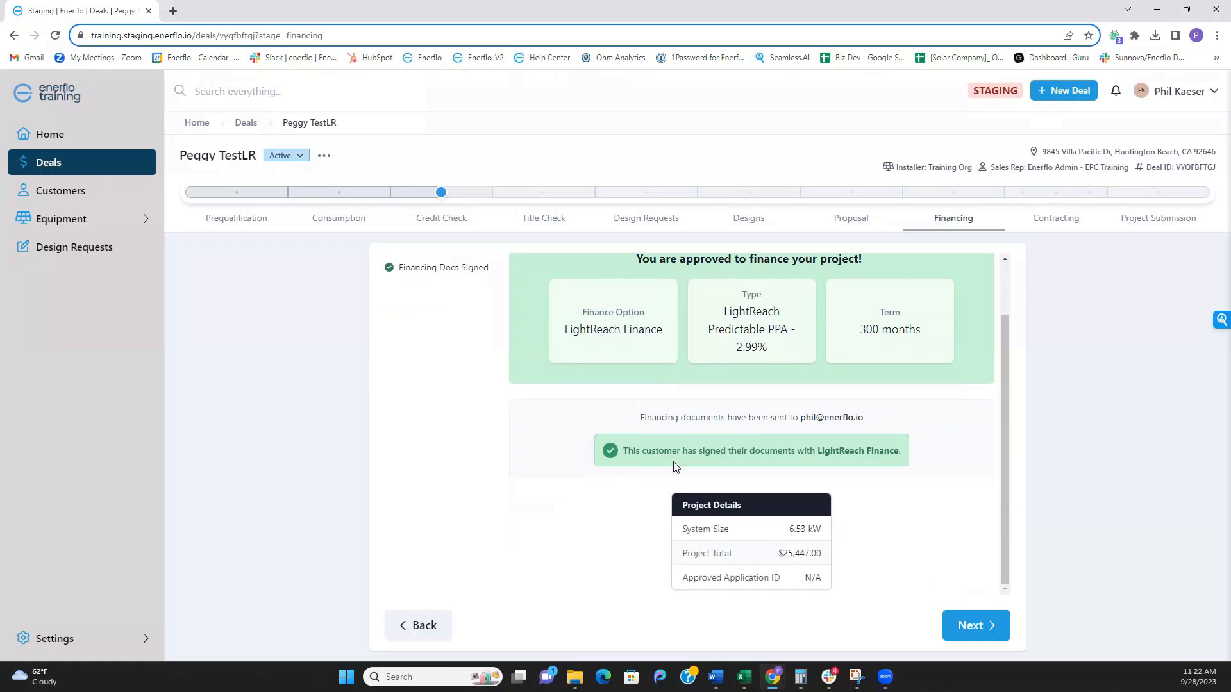
click(972, 625)
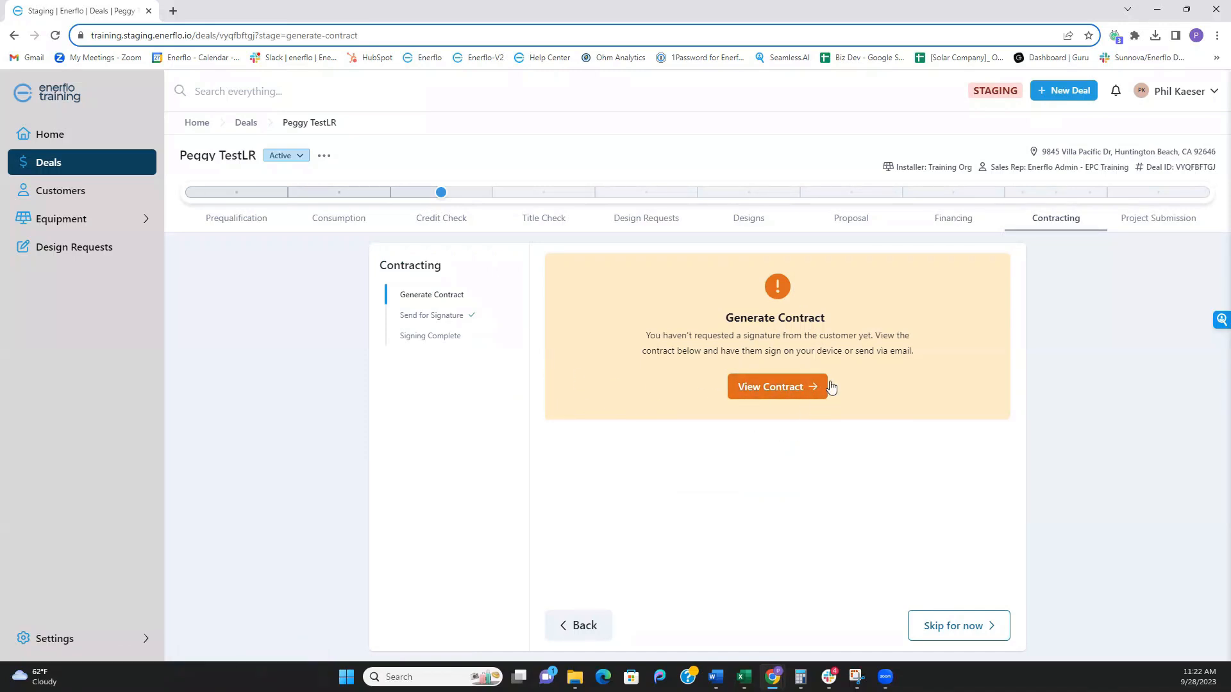
click(1158, 226)
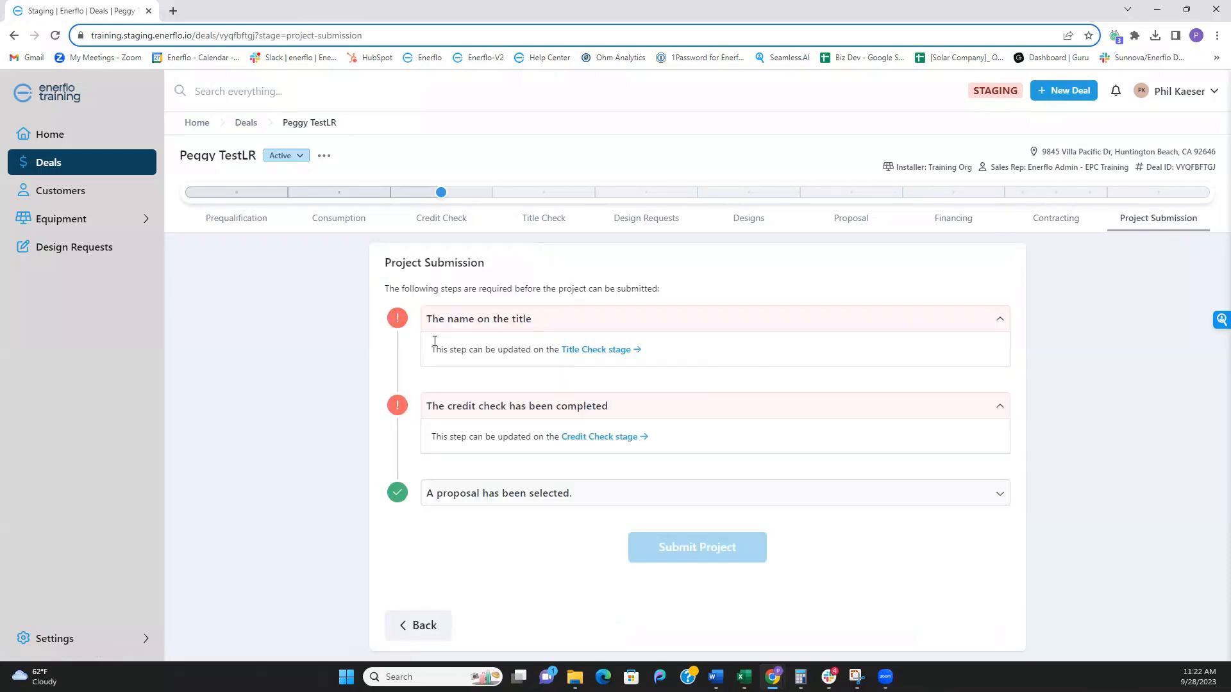